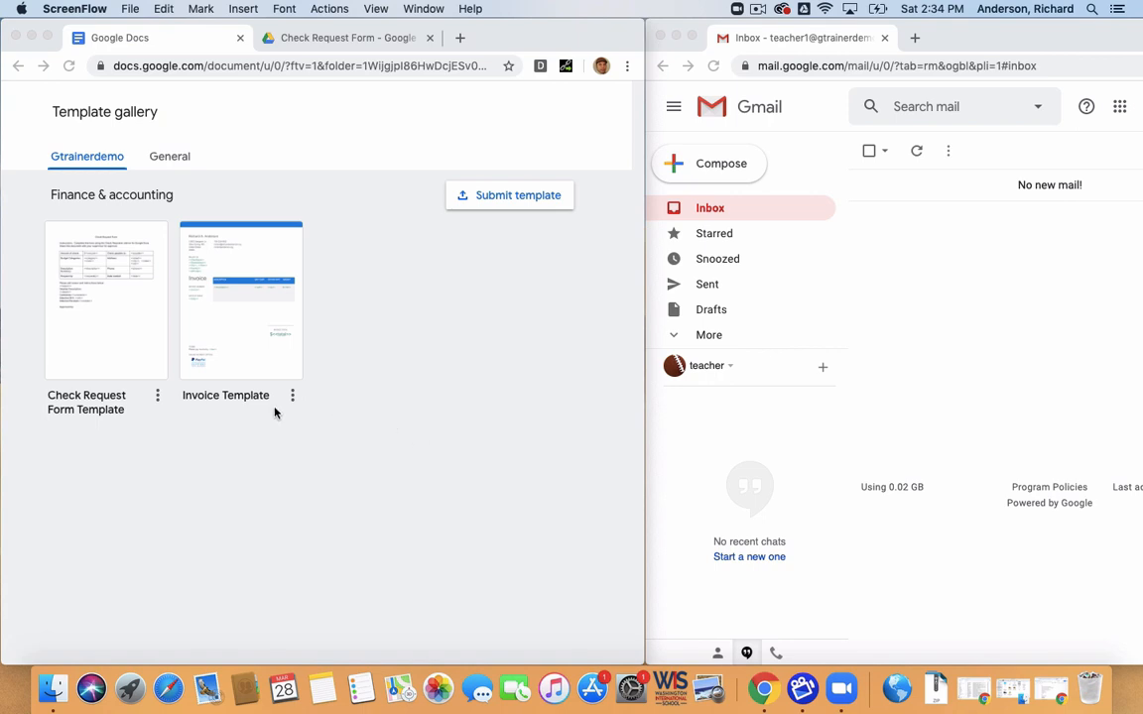
Step: Create a document from the Check Request Form Template and widen its browser window to fill the screen
left_click(112, 306)
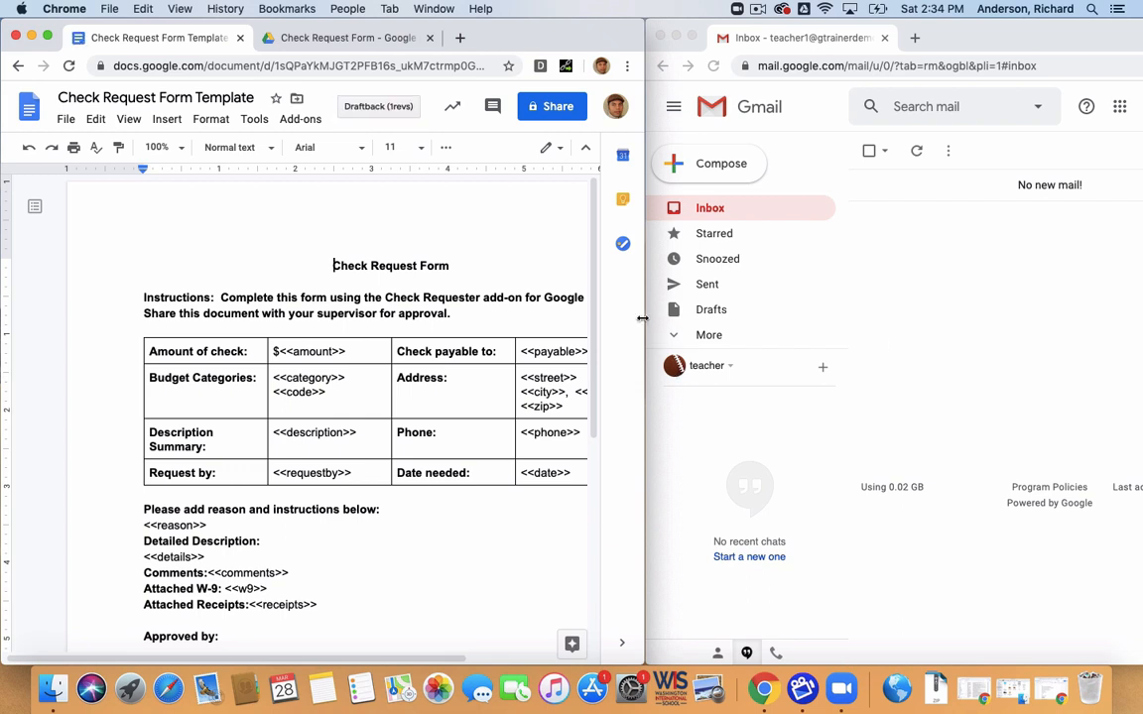
left_click_drag(642, 317, 1139, 351)
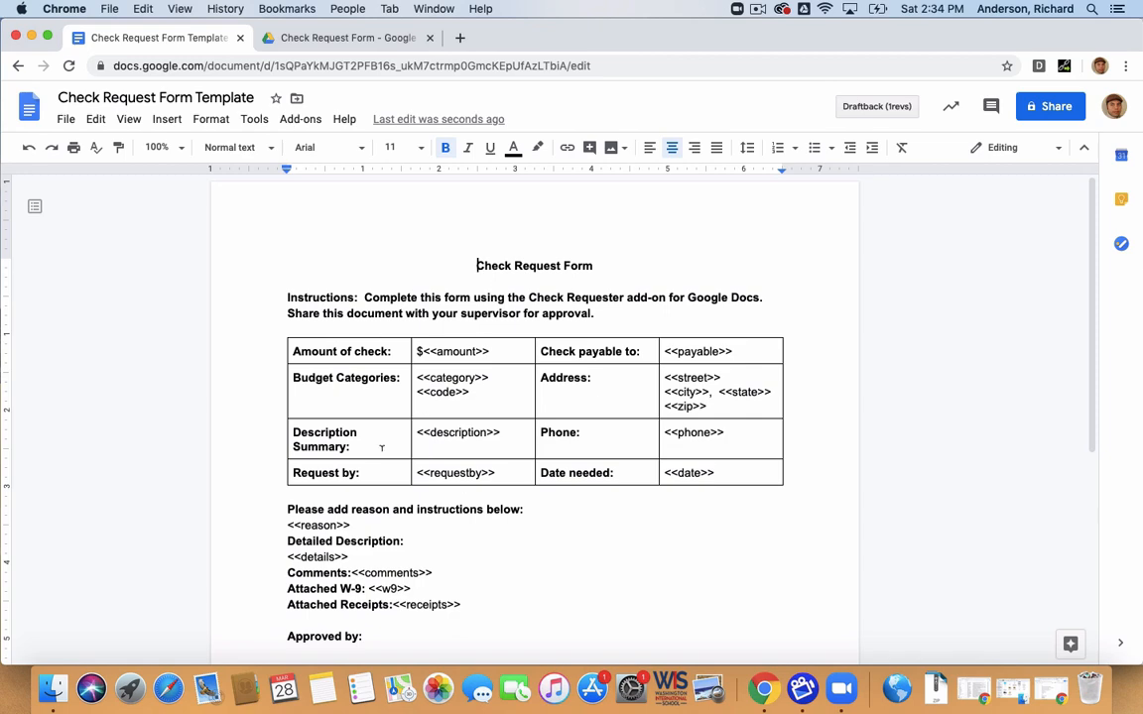
scroll(467, 620, "down", 3)
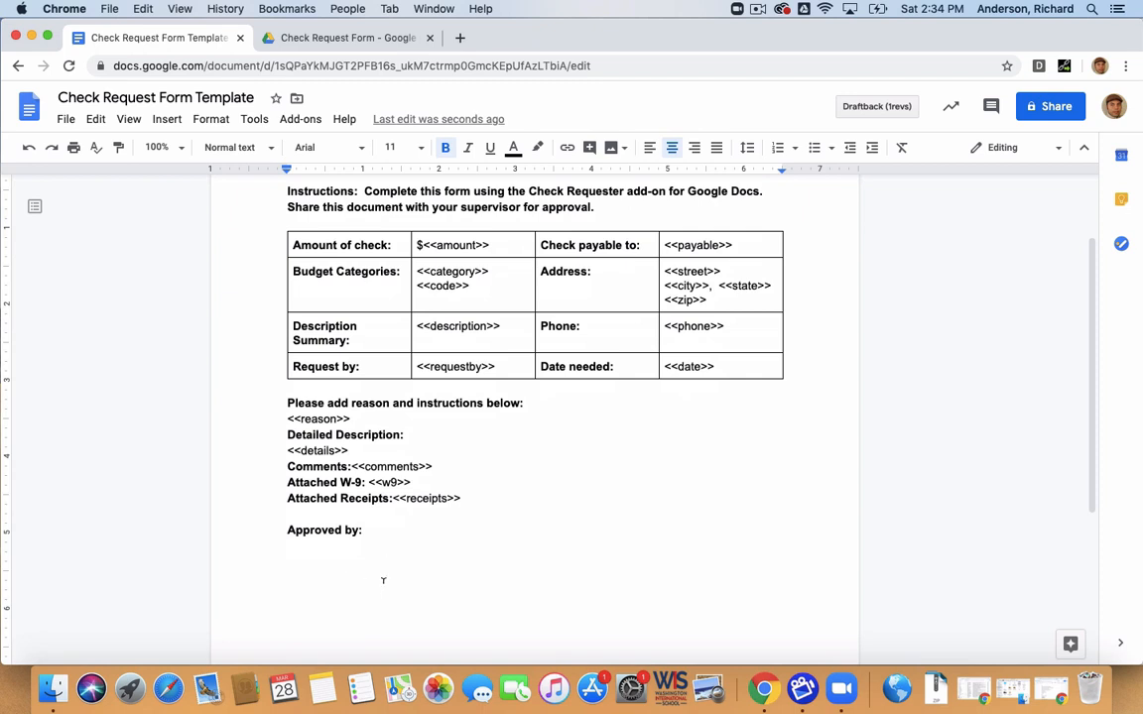
scroll(407, 523, "up", 2)
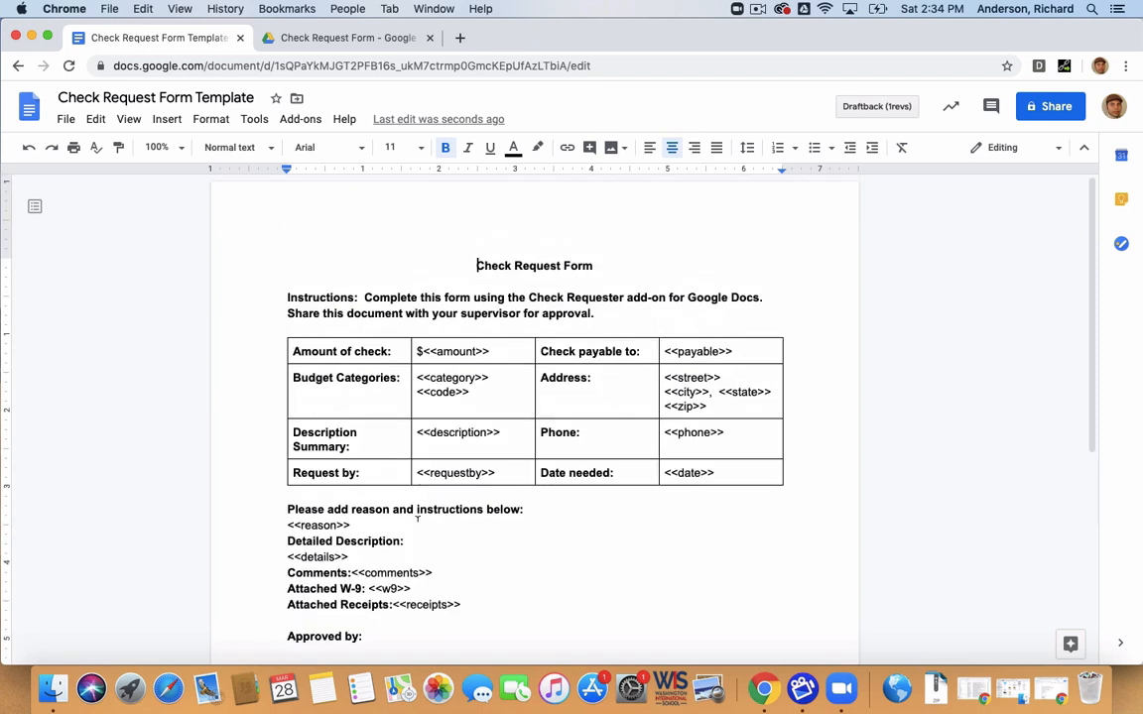
Step: Start the Check Requester add-on to open its request form beside the document
left_click(300, 120)
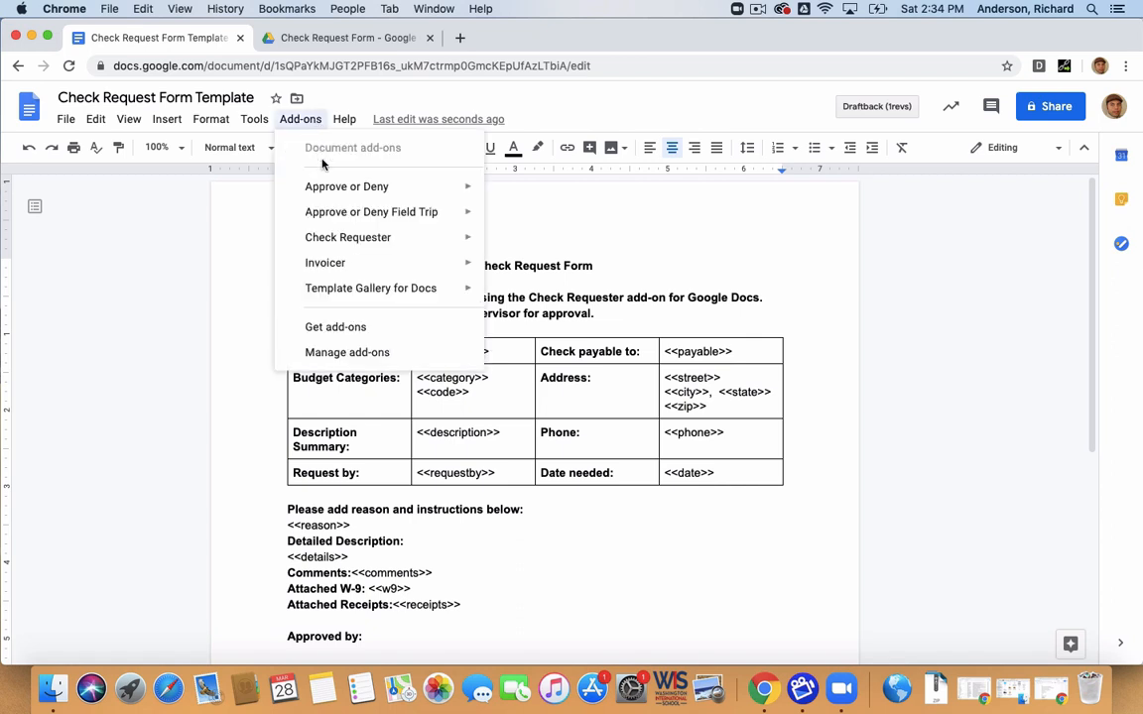
mouse_move(365, 245)
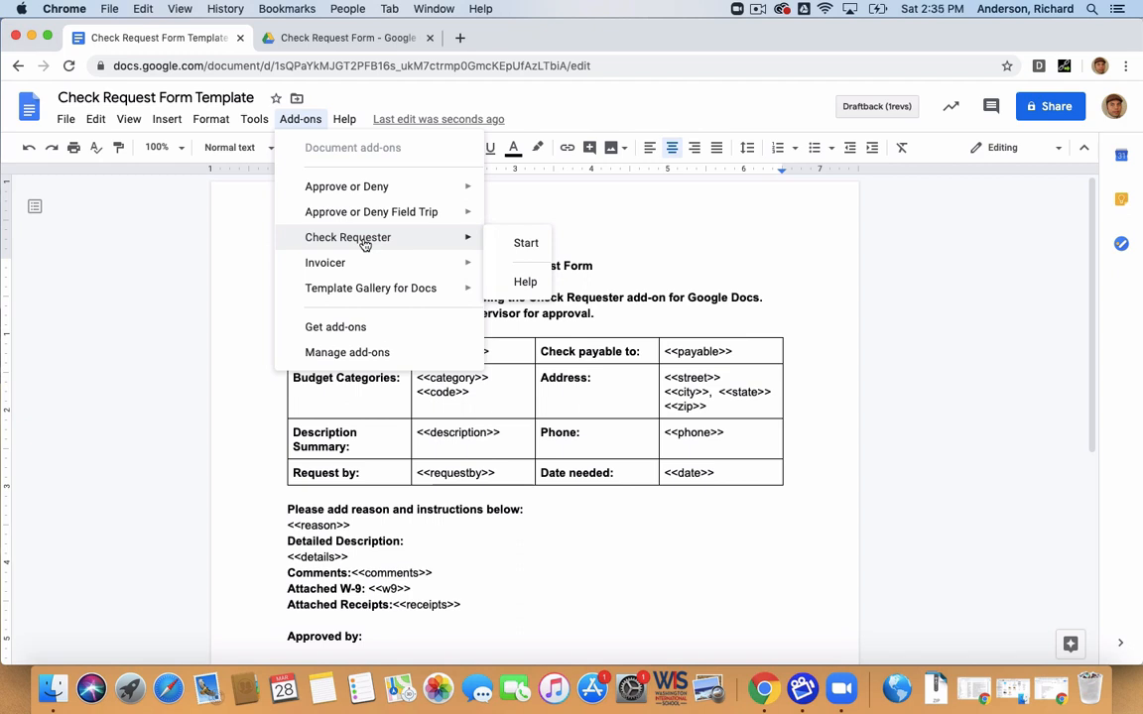
mouse_move(459, 242)
left_click(508, 241)
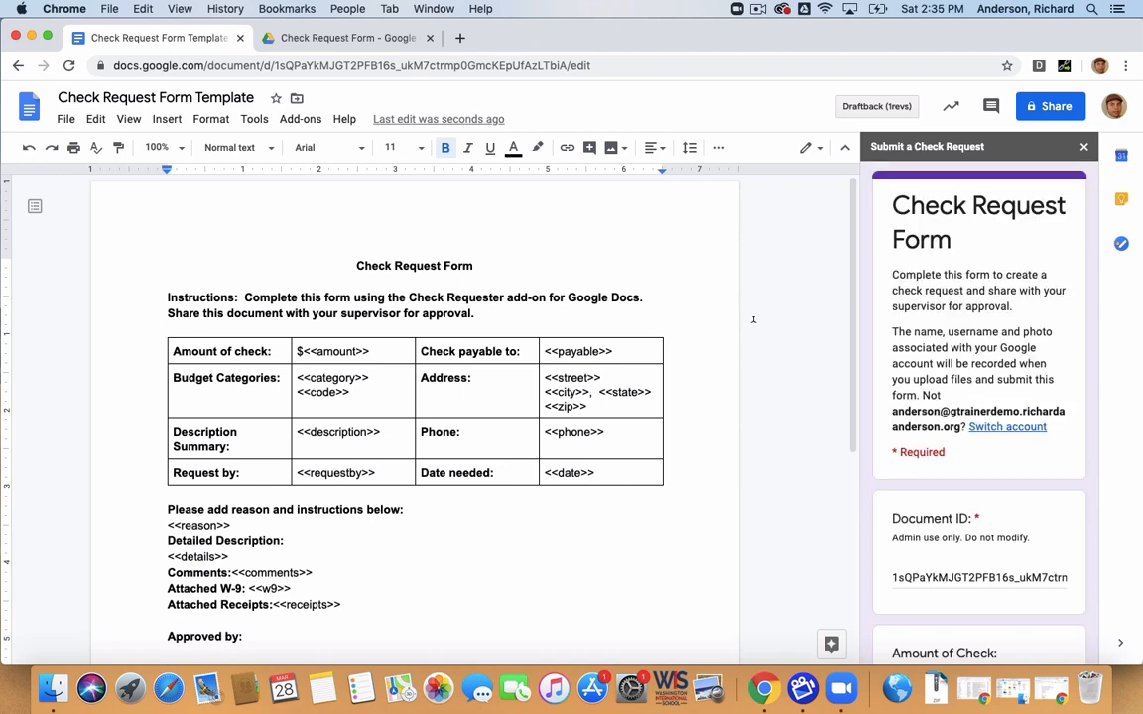
Step: Enter $50 as the amount of the check and choose IT as the budget category
scroll(864, 379, "down", 3)
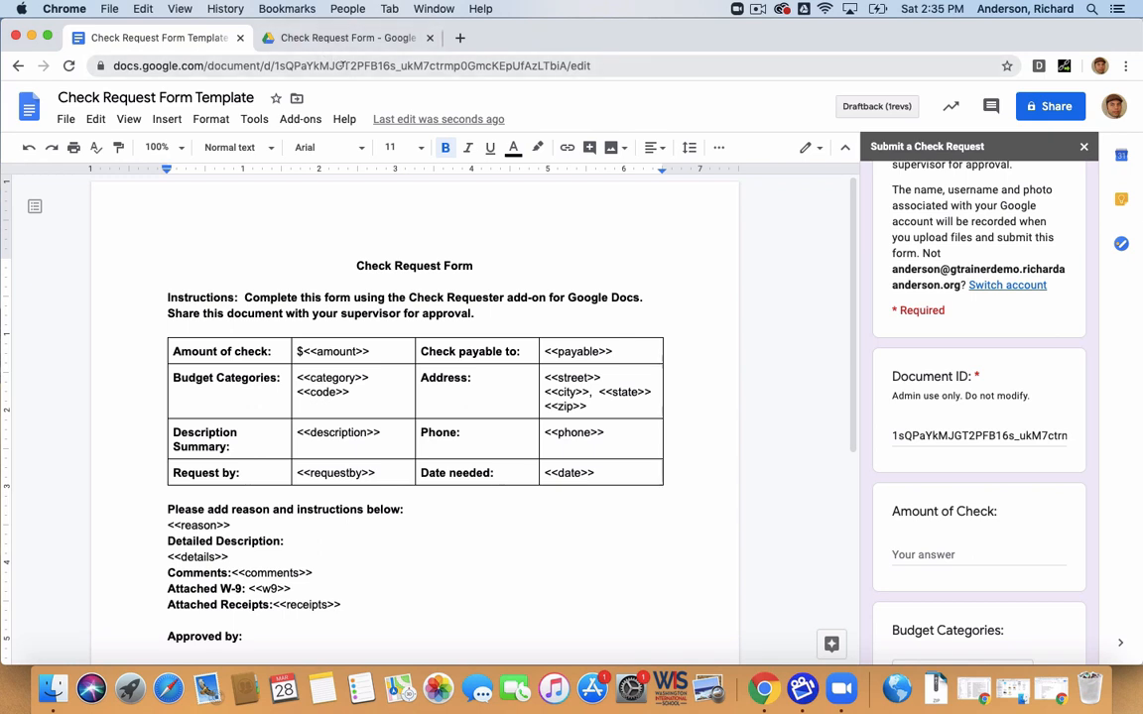
scroll(982, 496, "down", 3)
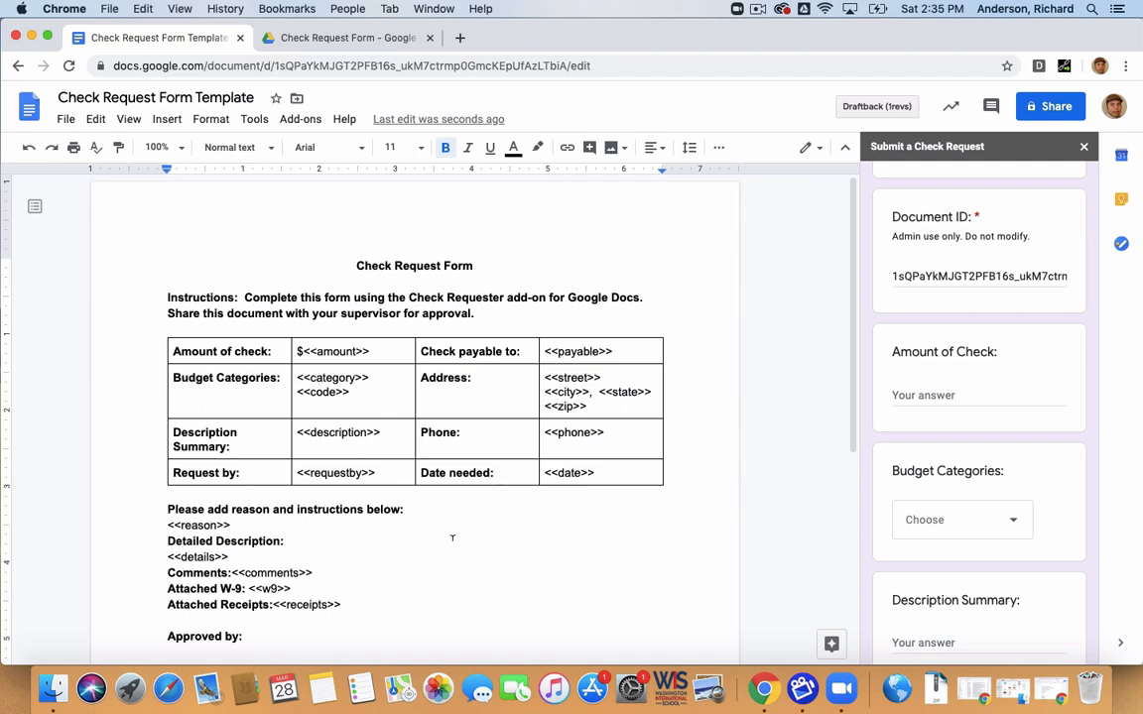
left_click(932, 393)
type("$")
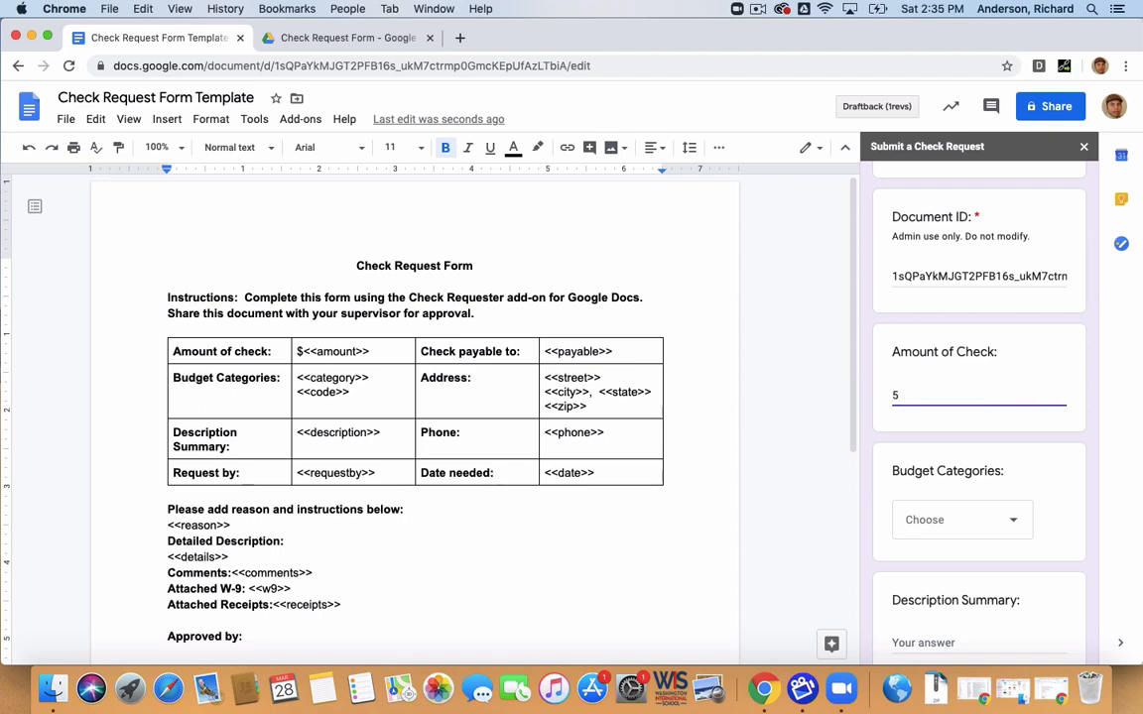
key("BackSpace")
type("$50")
scroll(927, 397, "down", 2)
left_click(1020, 444)
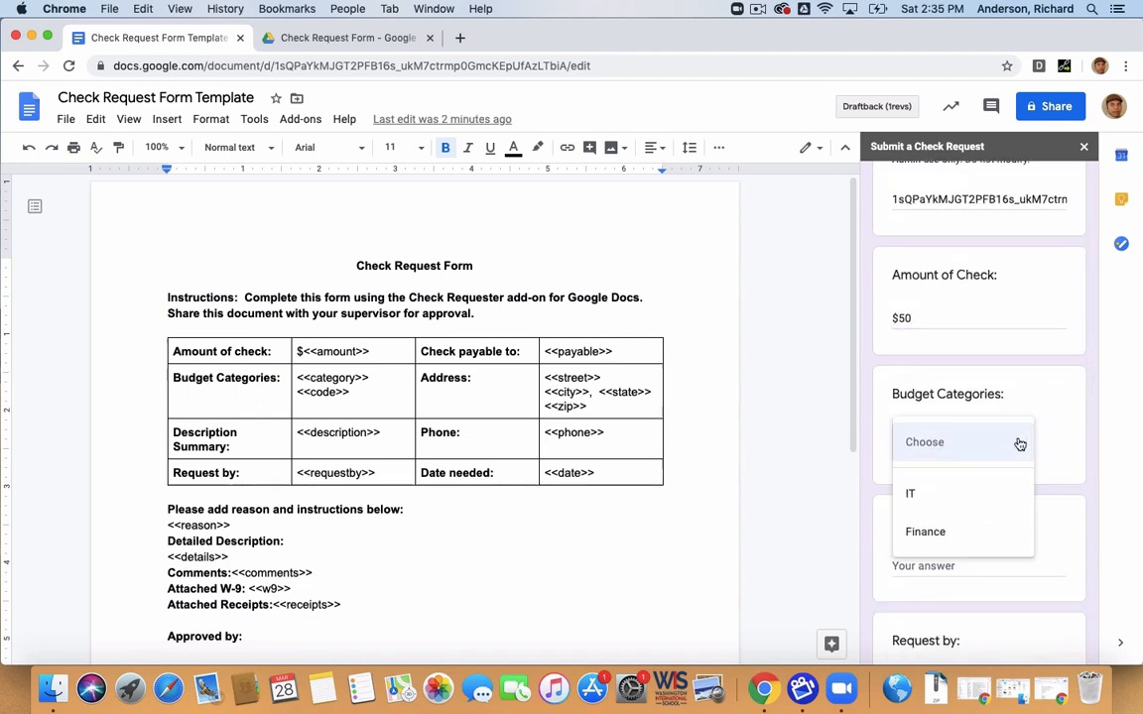
left_click(944, 495)
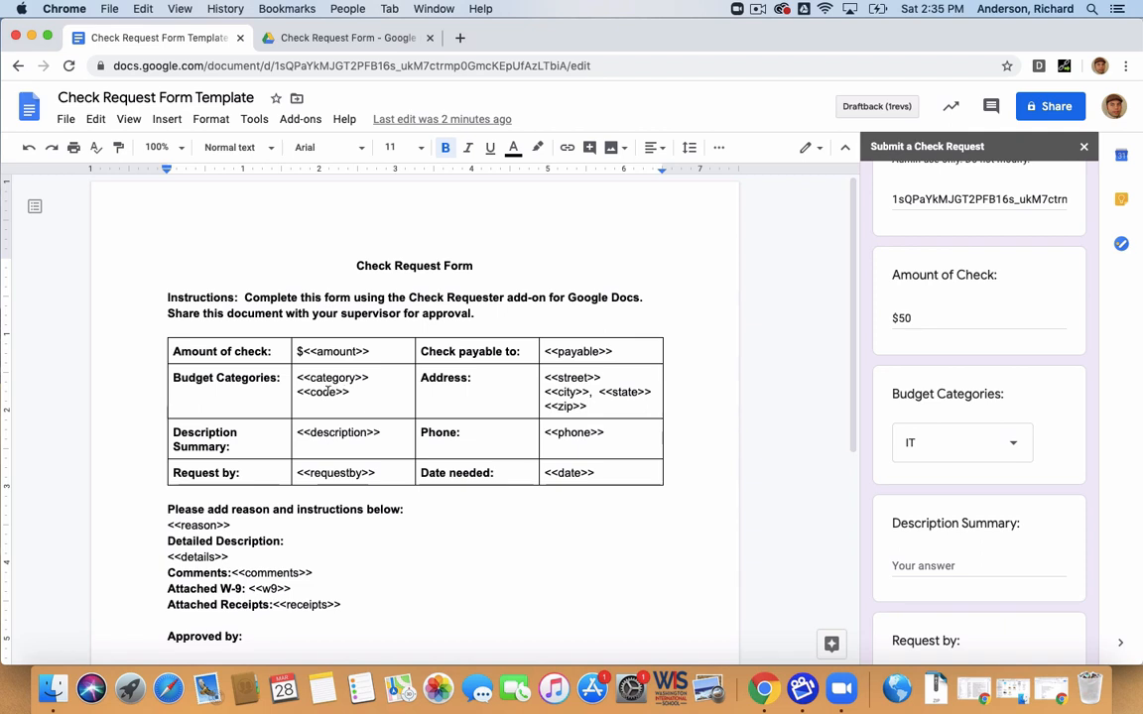
Step: Enter "HDMI Cables" as the description summary of the check request
scroll(931, 458, "down", 2)
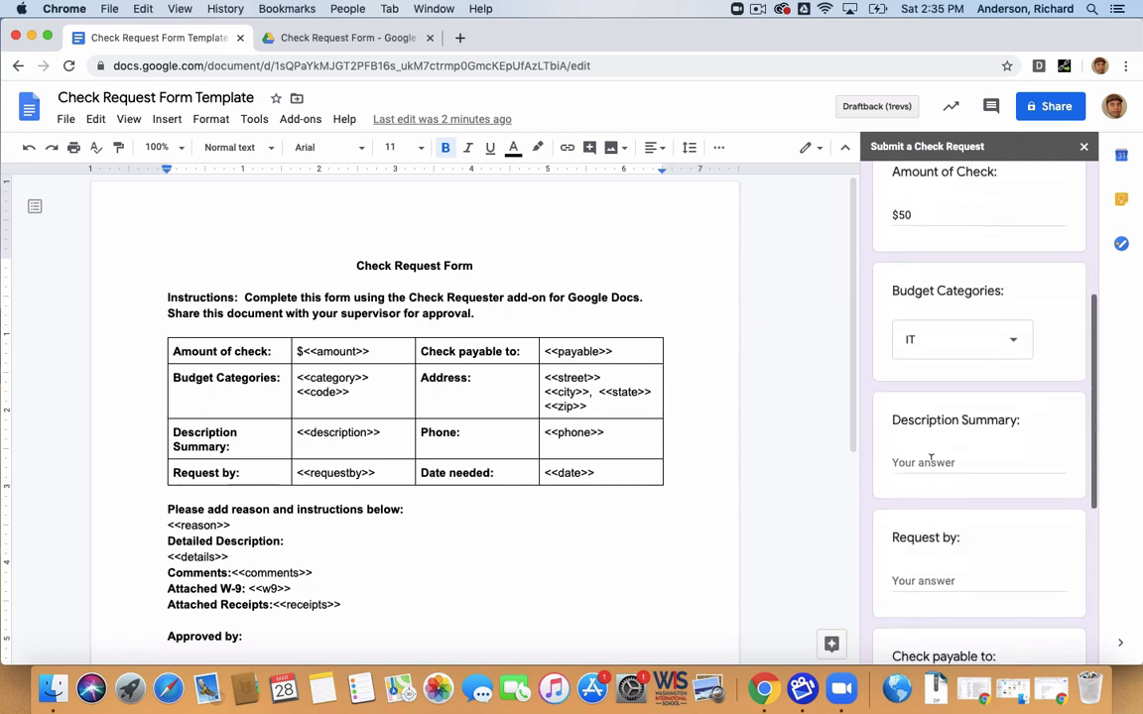
left_click(929, 460)
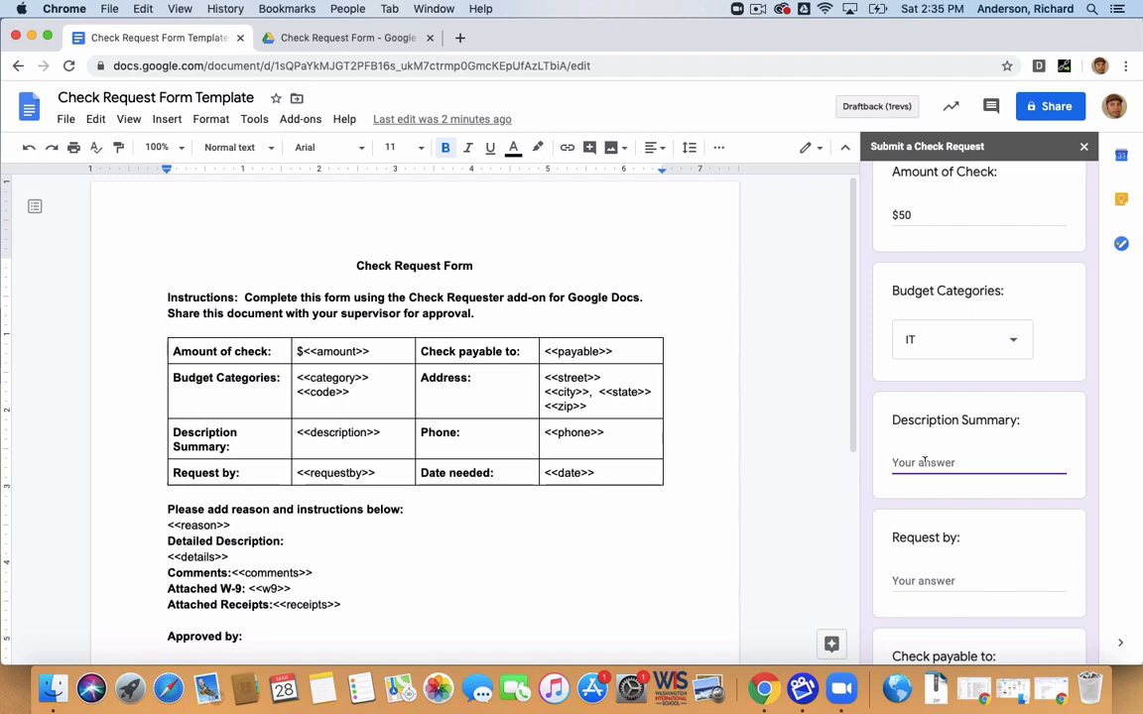
type("HDMI Cables")
Step: Enter the requester's first name under Request by and the payee's full name under Check payable to
scroll(922, 412, "down", 4)
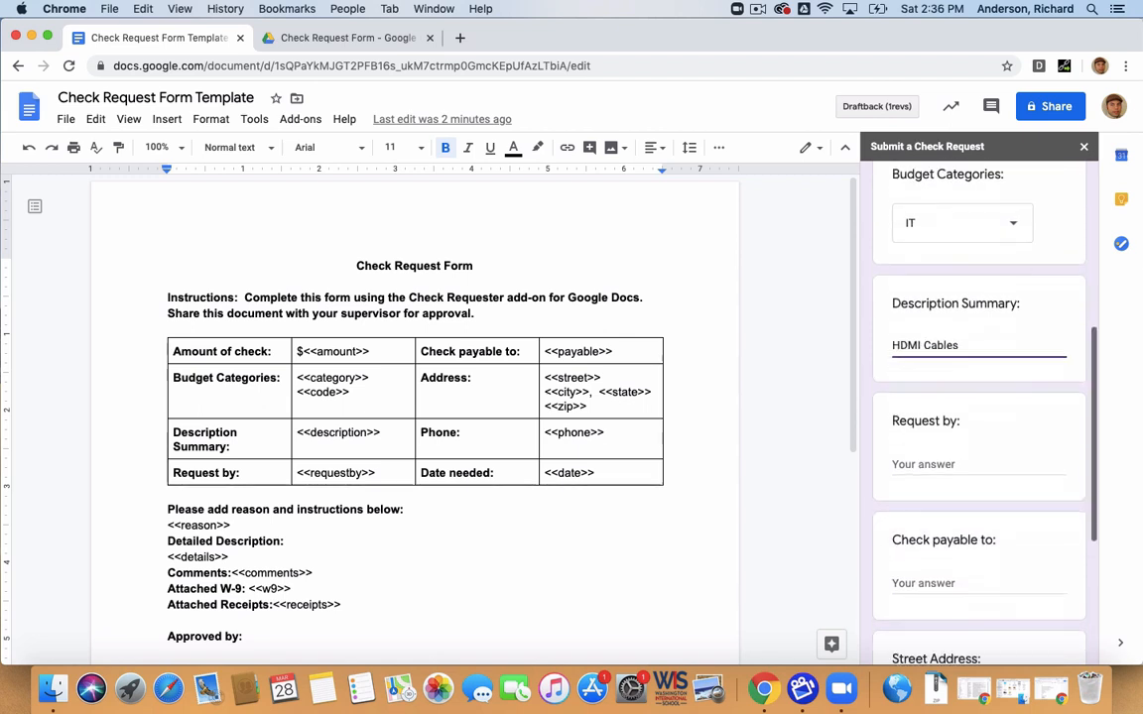
left_click(898, 389)
type("Richard")
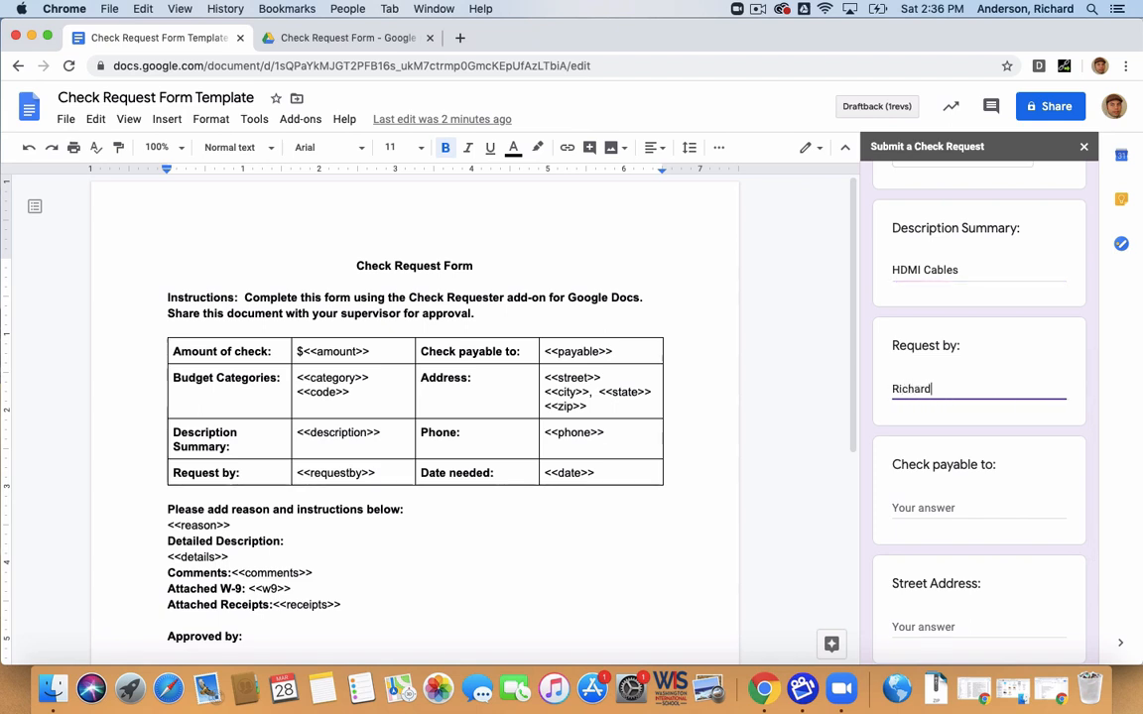
scroll(922, 412, "down", 2)
left_click(911, 416)
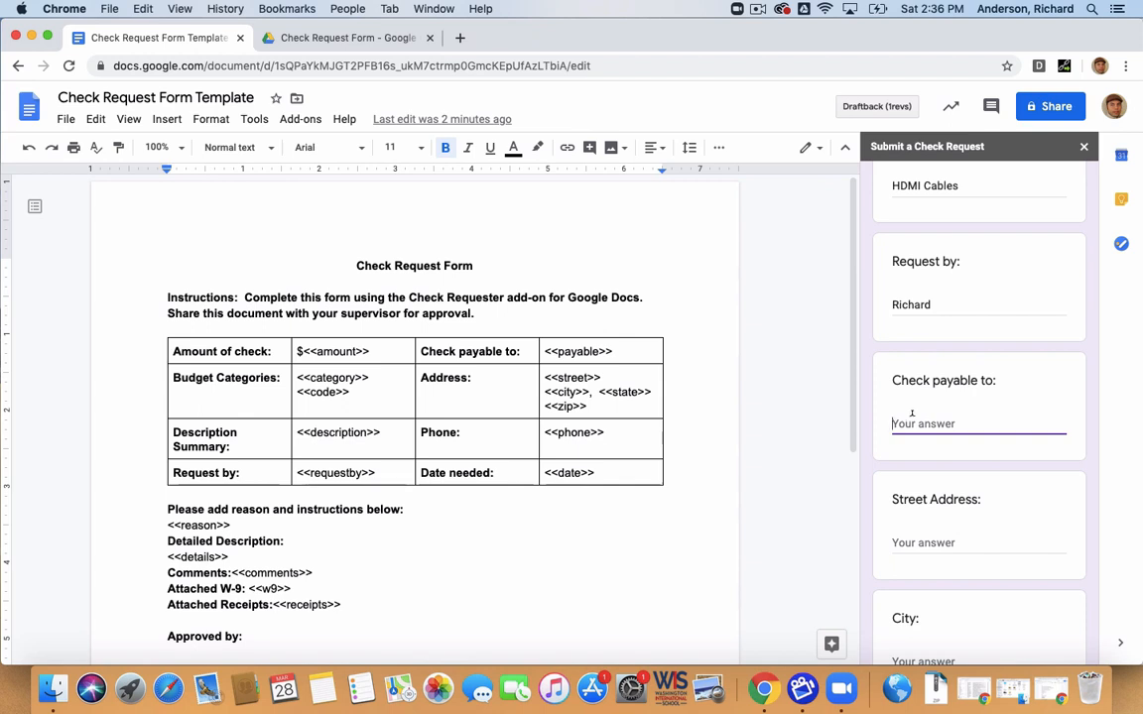
type("Richard Anderson")
scroll(905, 426, "down", 2)
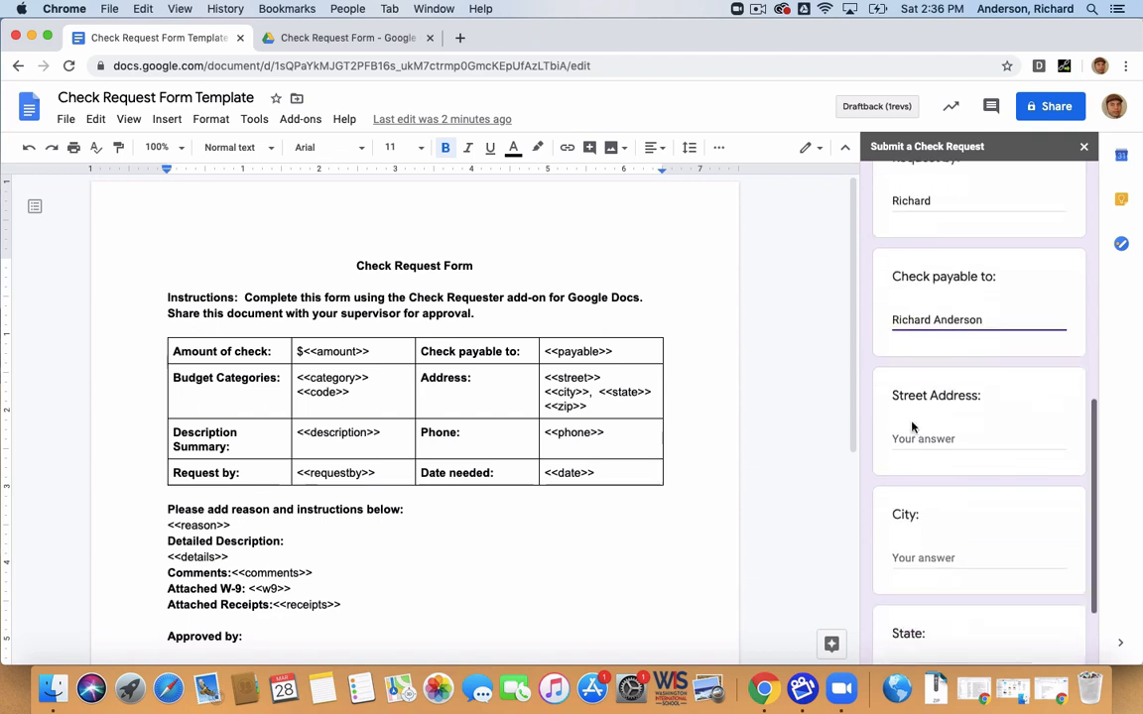
Step: Fill in the payee's street address in the check request form
left_click(905, 436)
type("123 MAin")
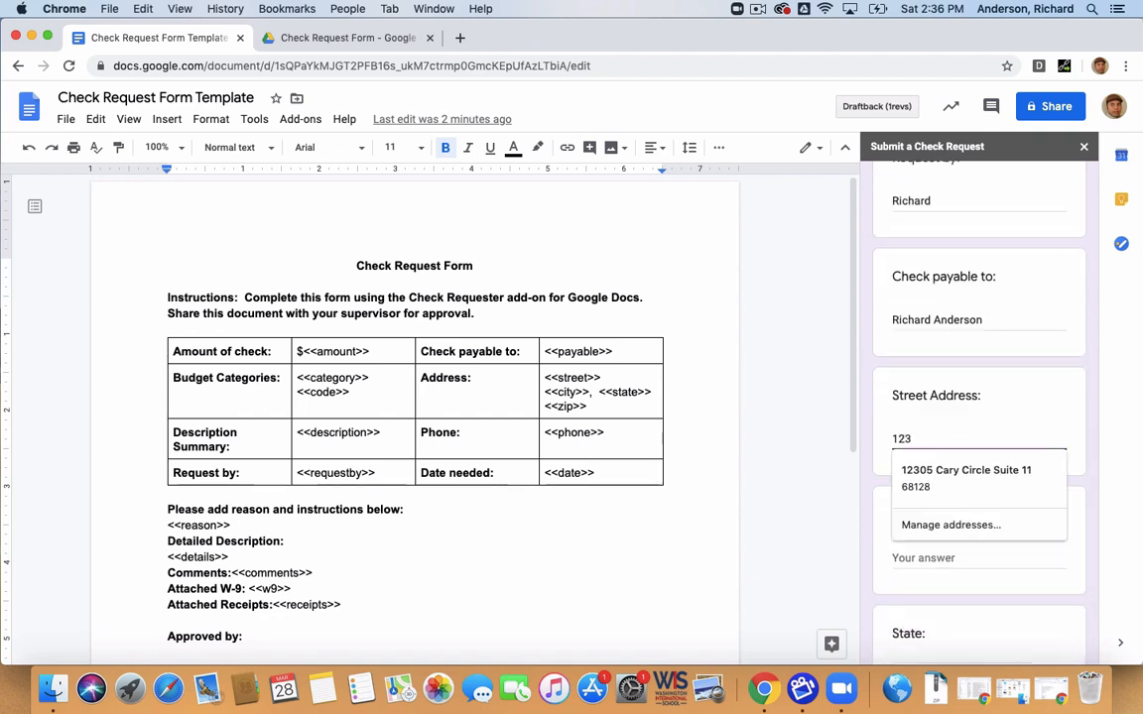
key("BackSpace")
key("BackSpace")
key("BackSpace")
type("a")
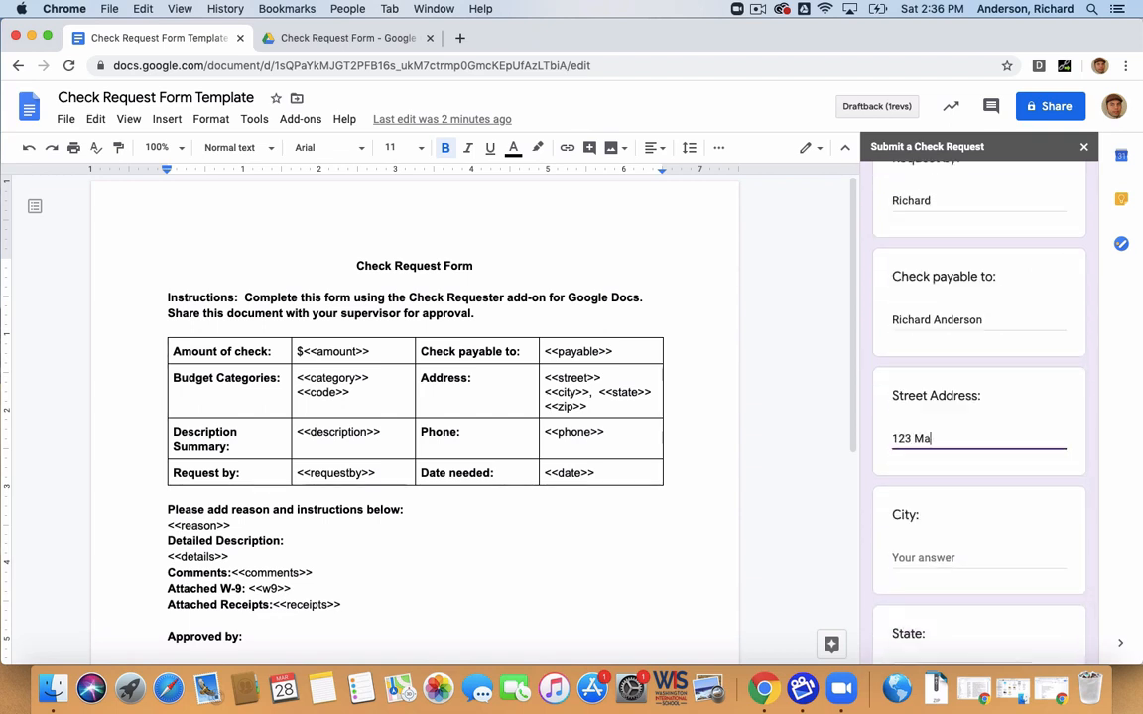
type("in St.")
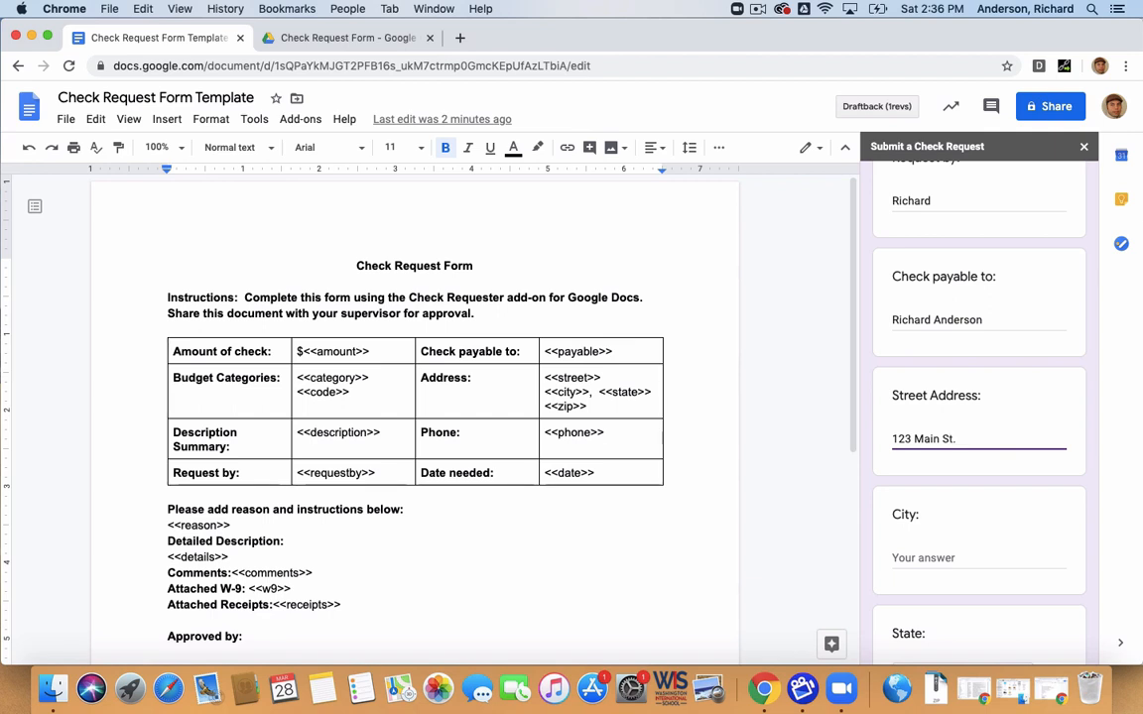
Step: Enter the payee's city and choose the matching state abbreviation
left_click(921, 558)
type("Washington")
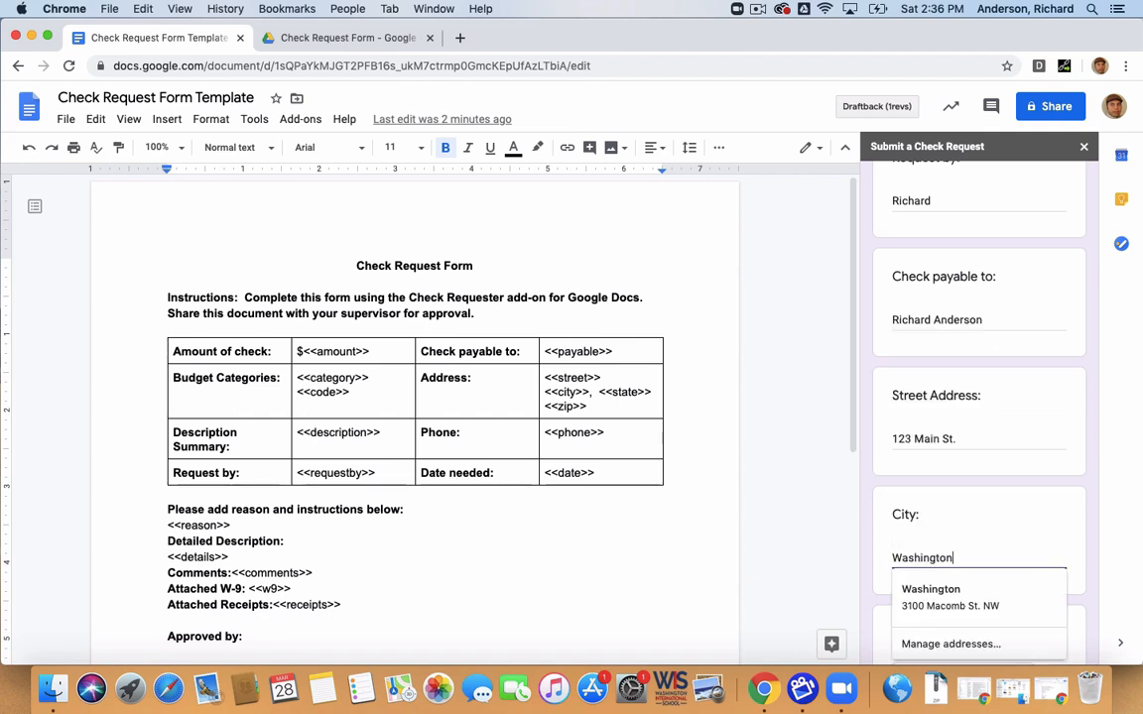
scroll(926, 604, "down", 1)
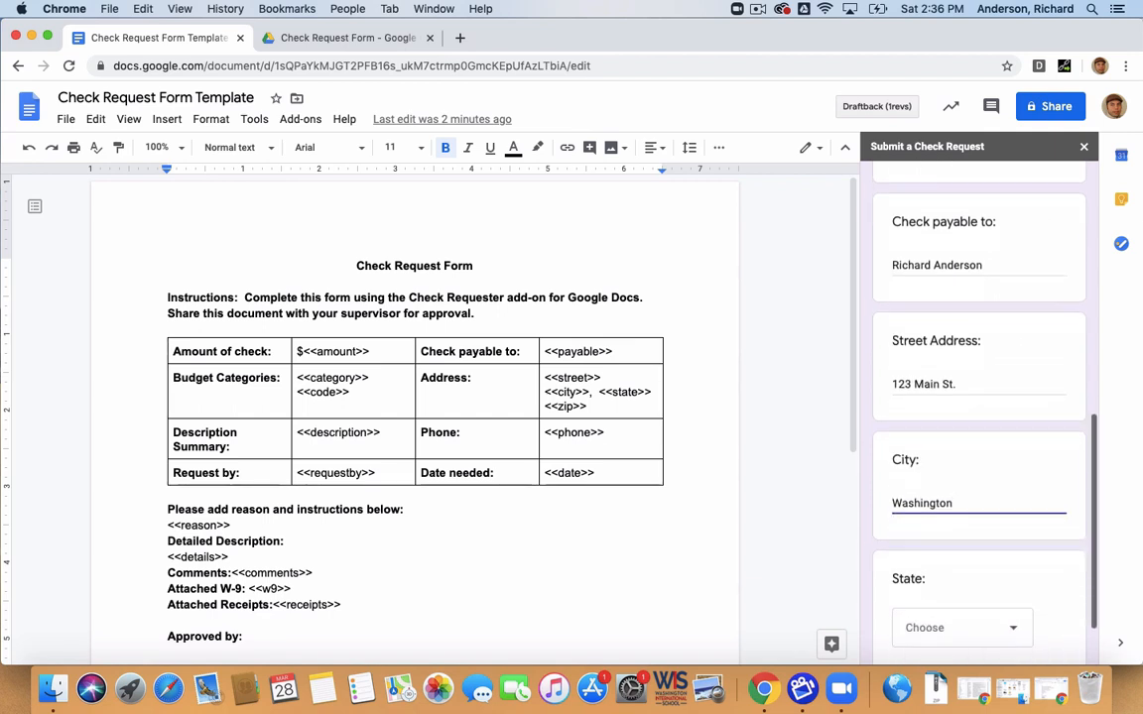
scroll(936, 586, "down", 2)
left_click(1009, 527)
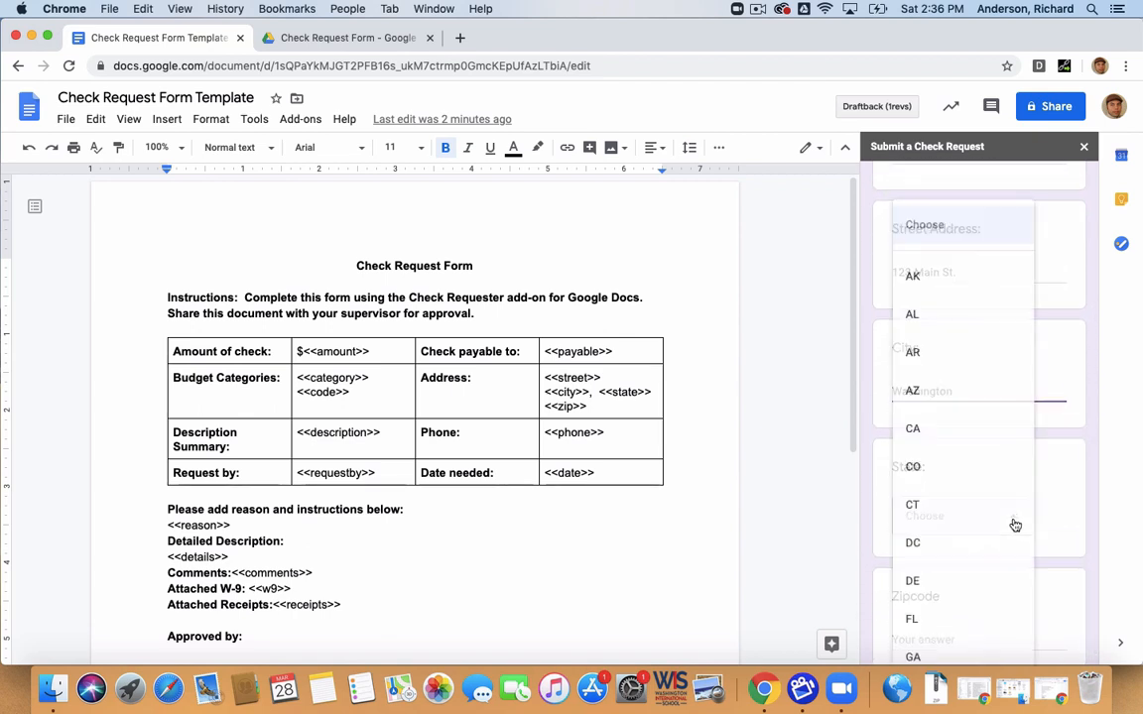
scroll(929, 550, "down", 1)
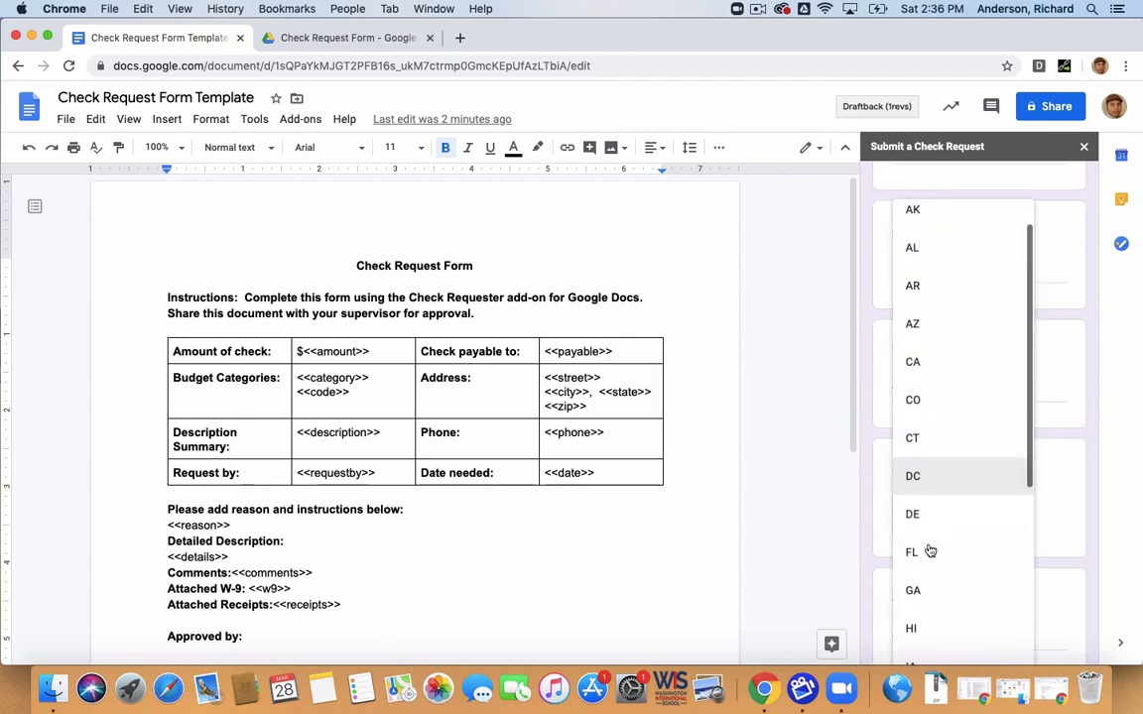
left_click(929, 484)
Step: Enter the payee's zip code and phone number in the request form
scroll(927, 476, "down", 3)
left_click(925, 449)
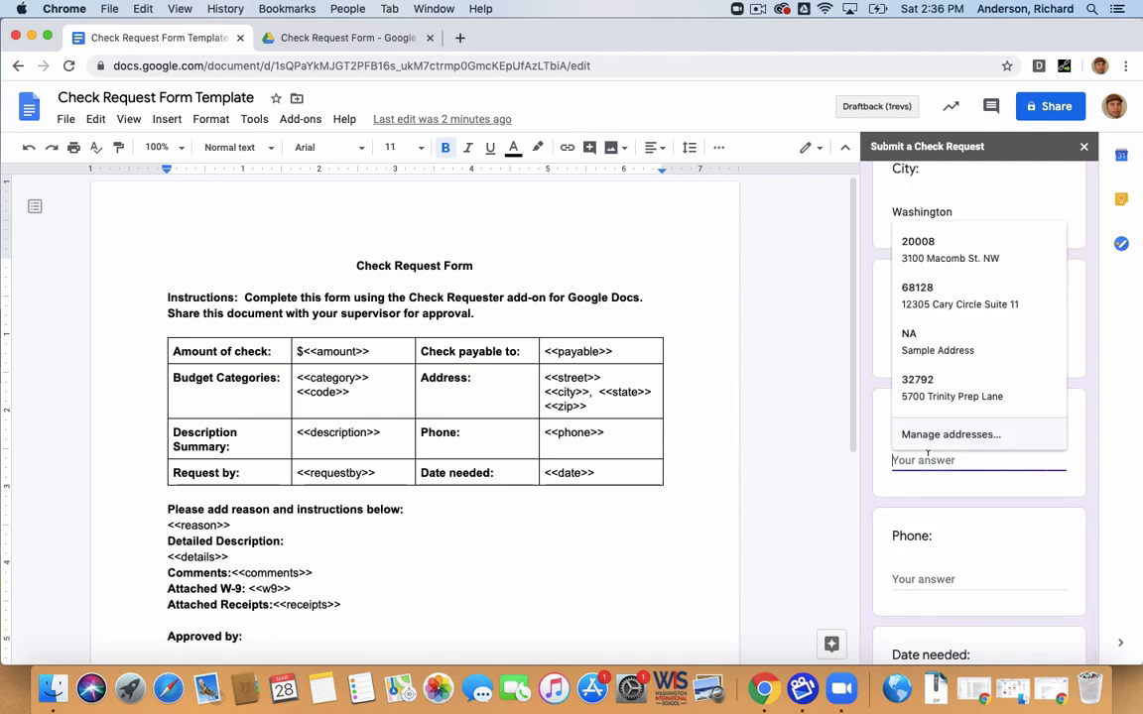
type("20008")
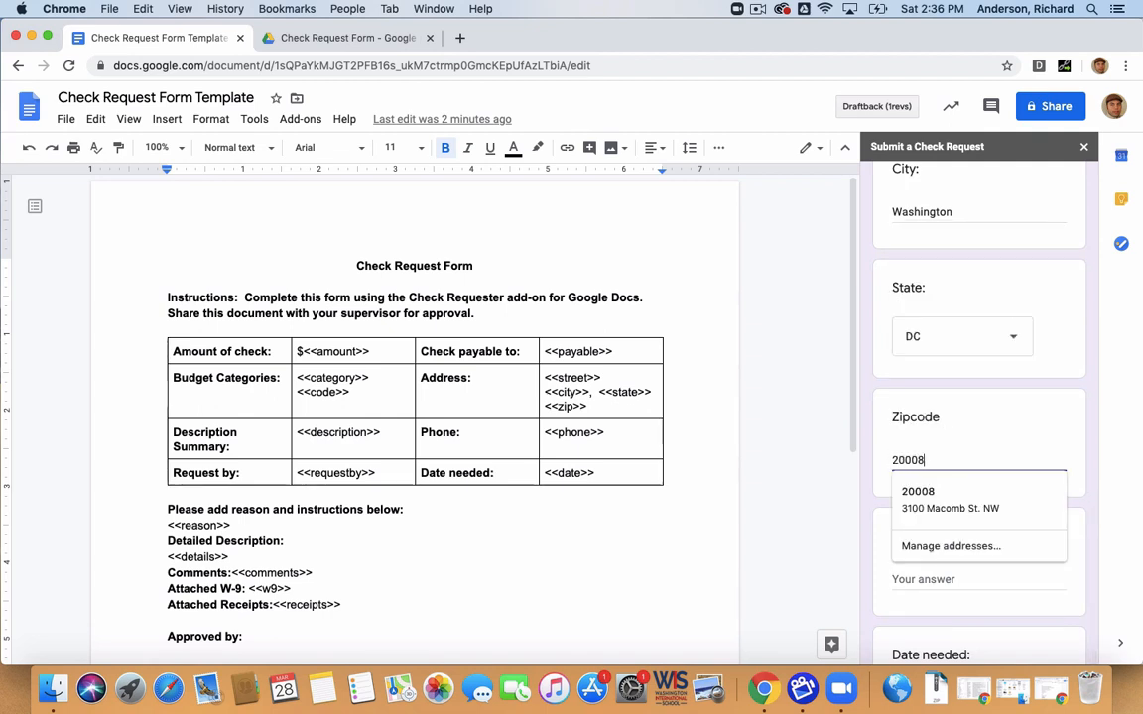
left_click(867, 461)
scroll(864, 463, "down", 1)
scroll(865, 463, "down", 2)
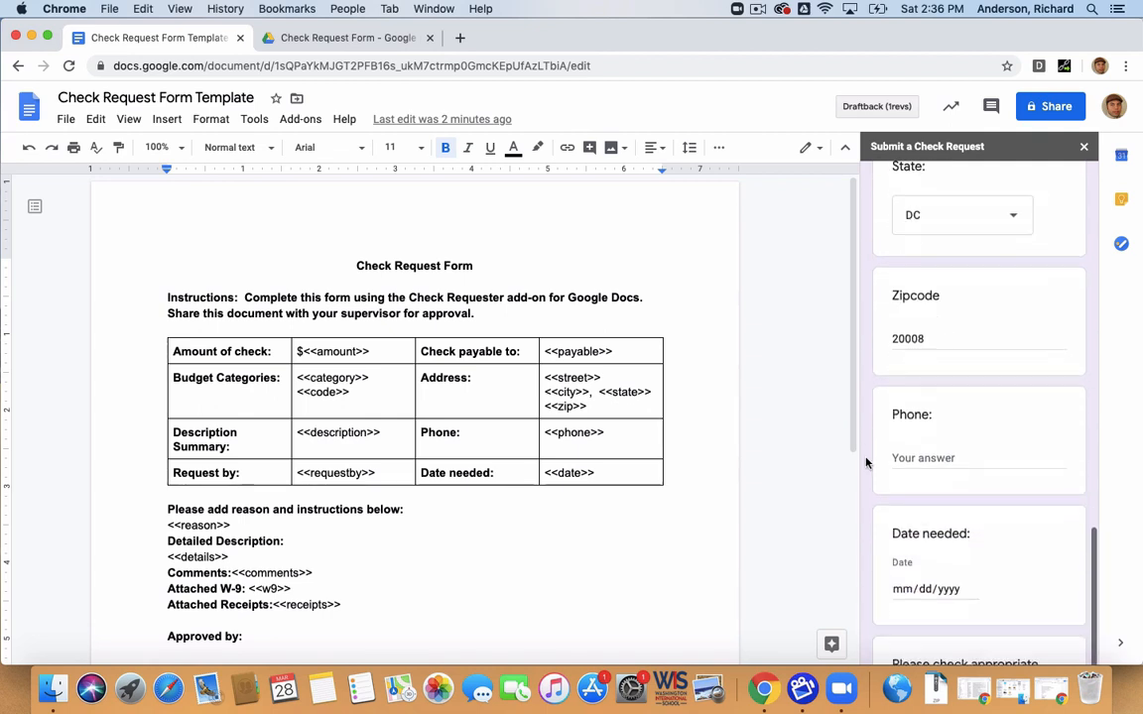
left_click(918, 457)
type("555-555")
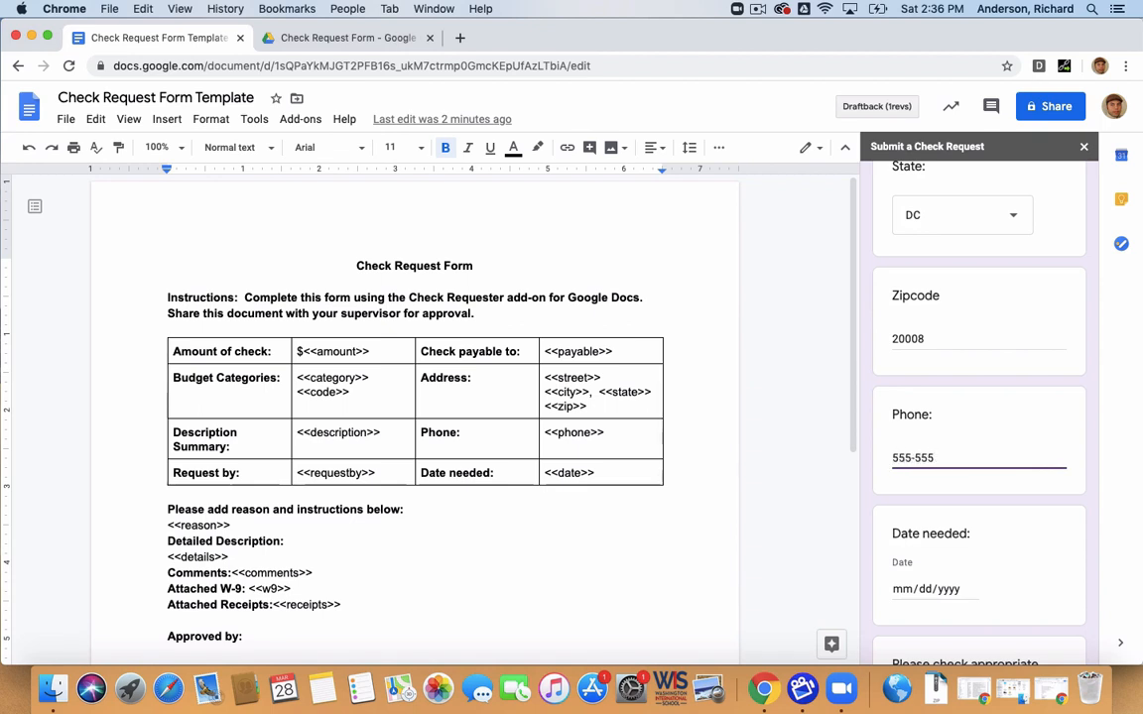
type("-5555")
Step: Set the date needed for the check to 04/15/2020
scroll(931, 479, "down", 2)
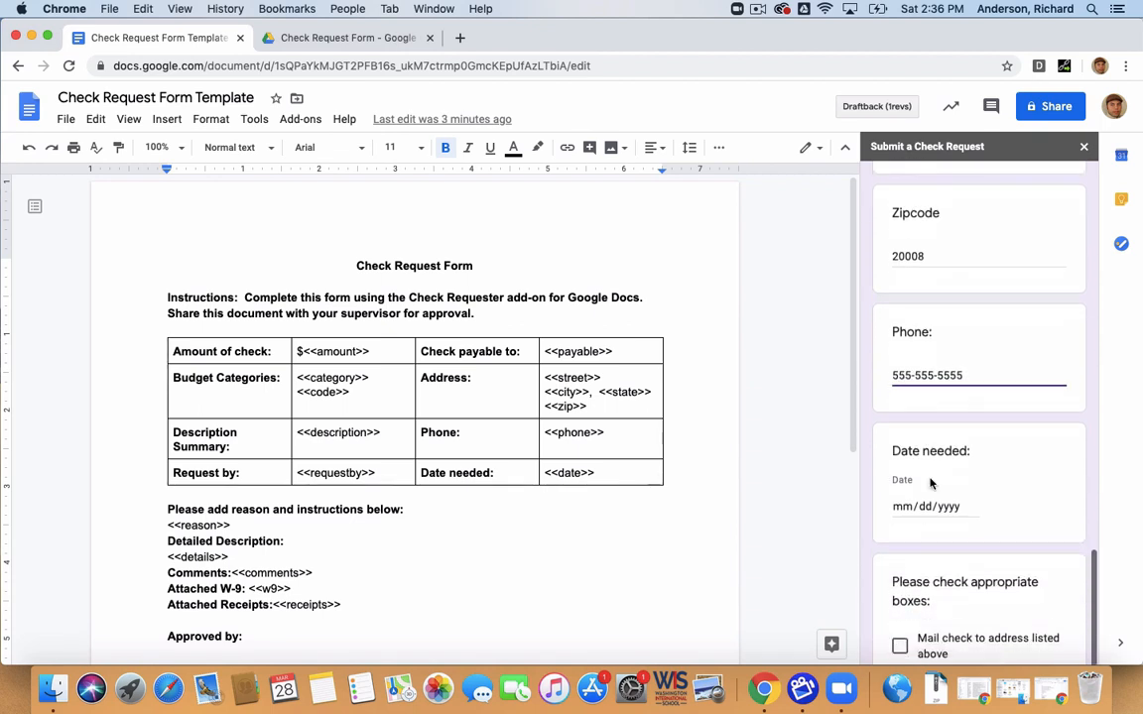
left_click(969, 506)
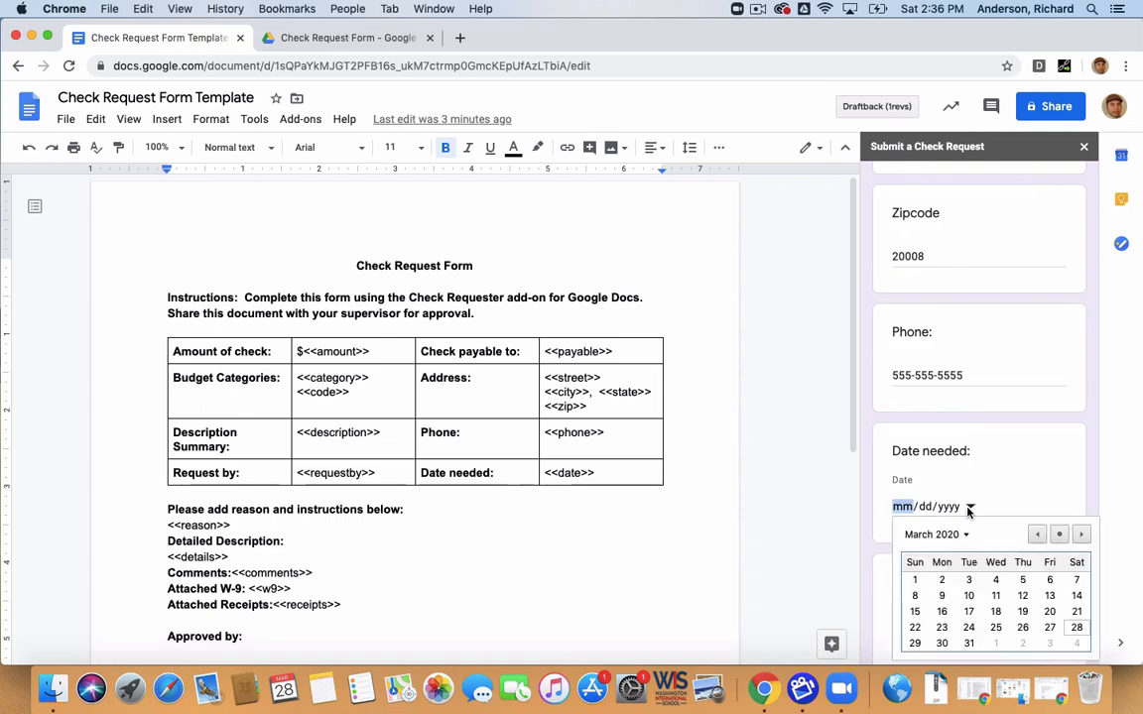
left_click(1084, 532)
left_click(996, 610)
Step: Mark the request with the options "Mail check to address listed above" and Reimbursement
scroll(989, 566, "down", 5)
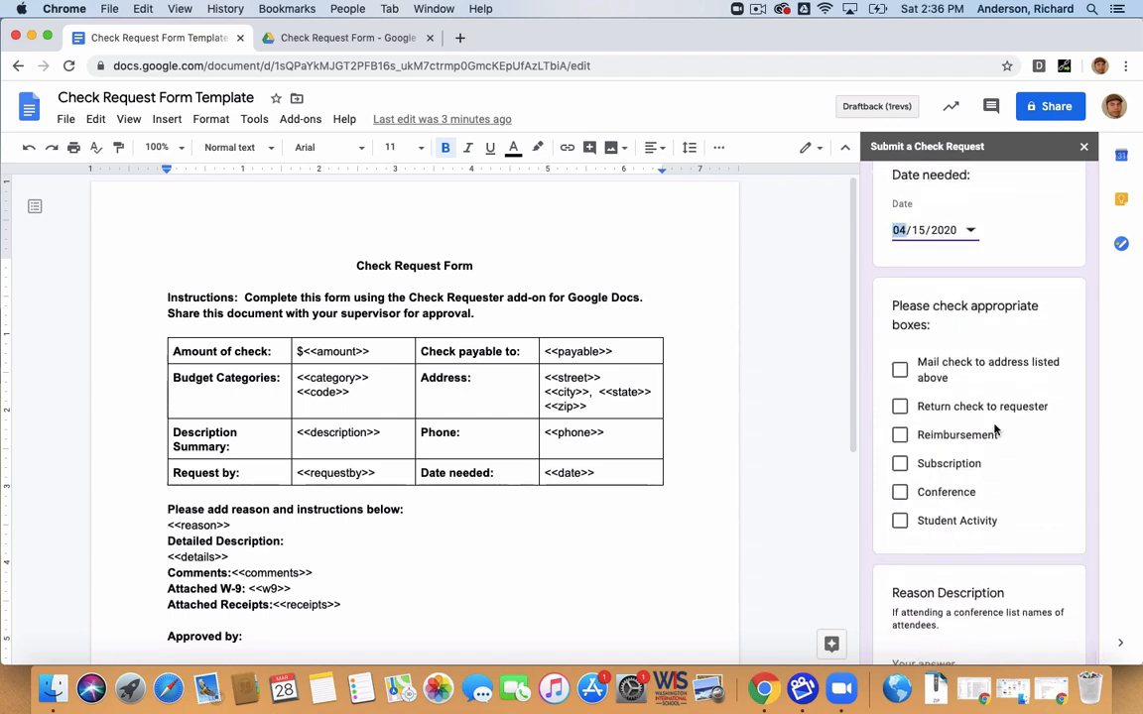
left_click(899, 371)
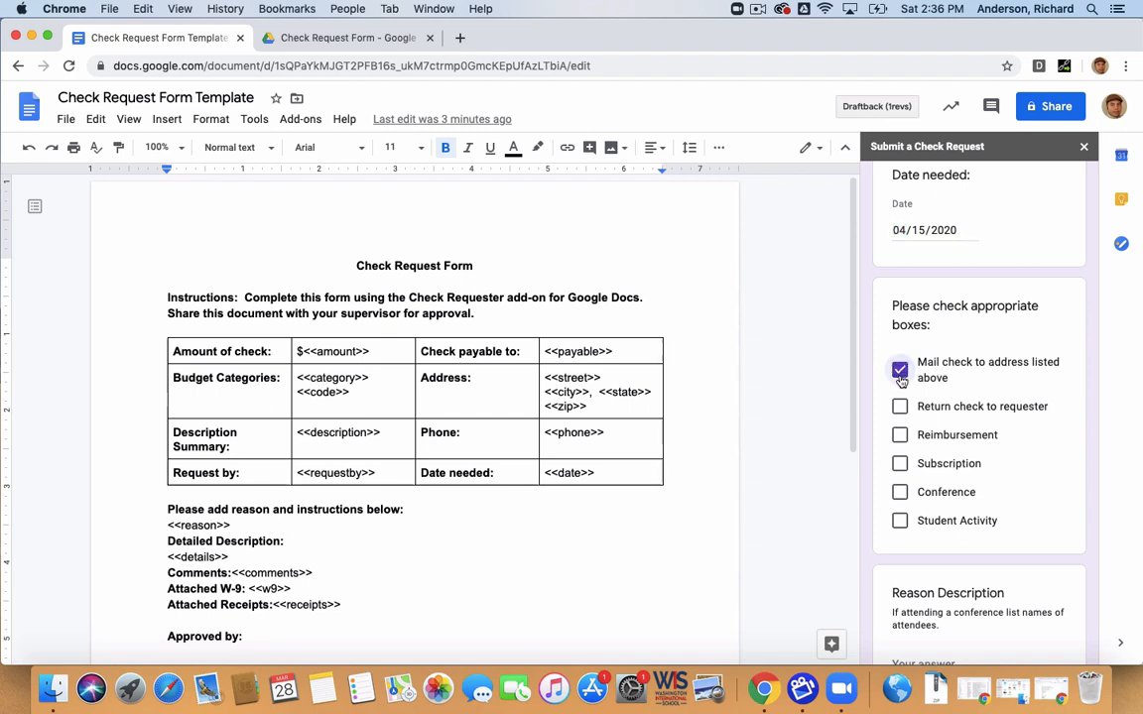
left_click(900, 438)
Step: Enter "Replacing Broken Cable" as the reason description in the check request form
scroll(901, 441, "down", 3)
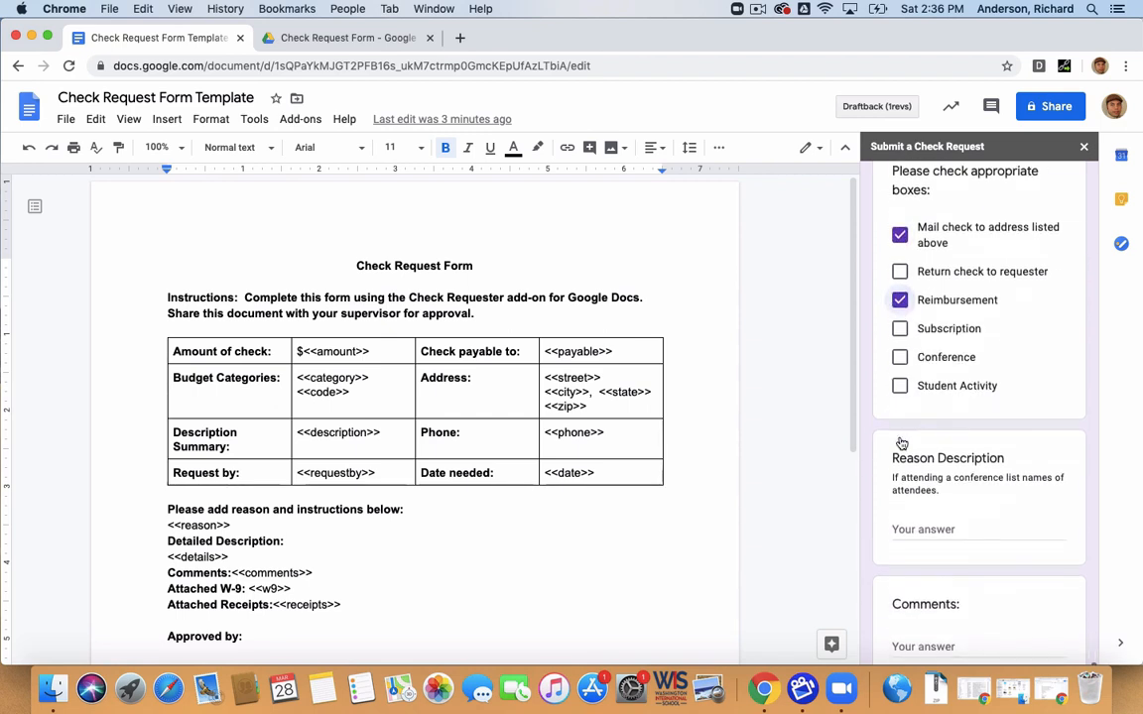
left_click(927, 527)
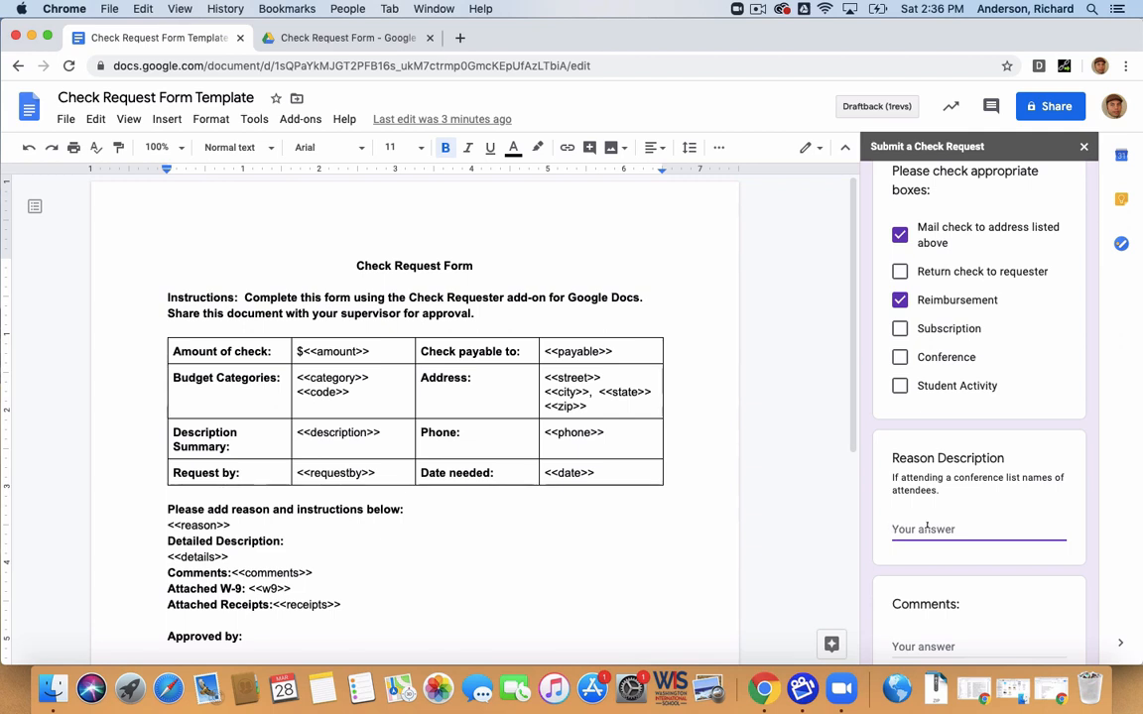
type("Replacing ")
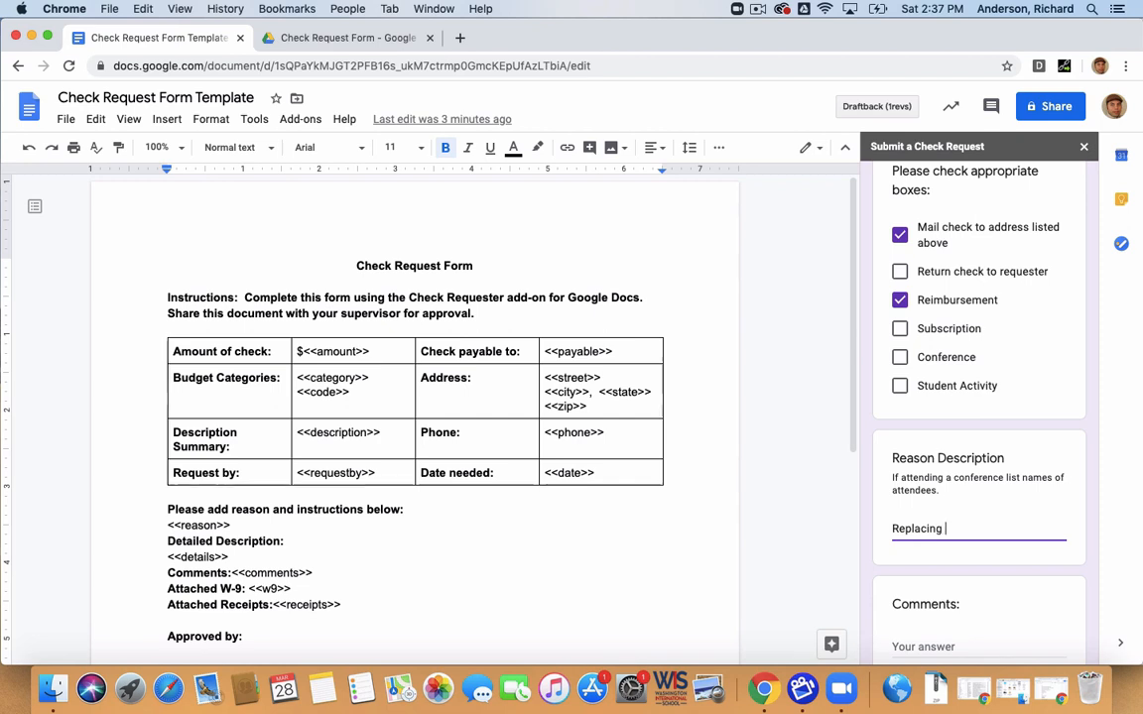
type("Broken Cable")
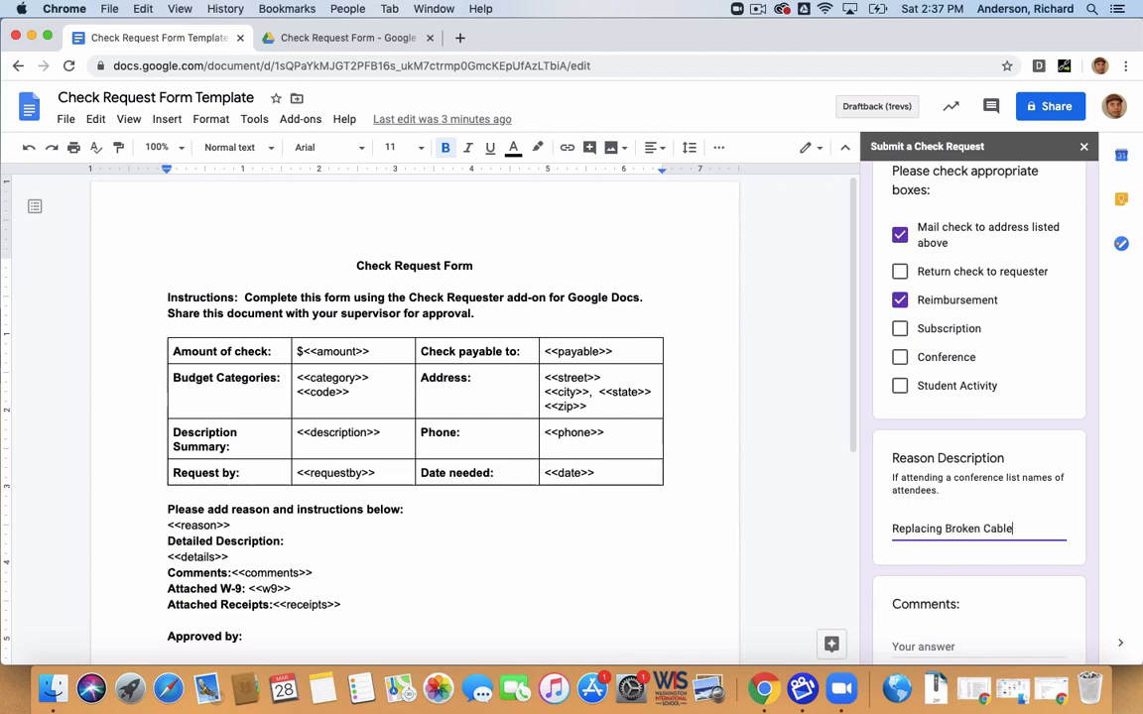
Step: Enter "NA" as the comments in the check request form
scroll(931, 531, "down", 3)
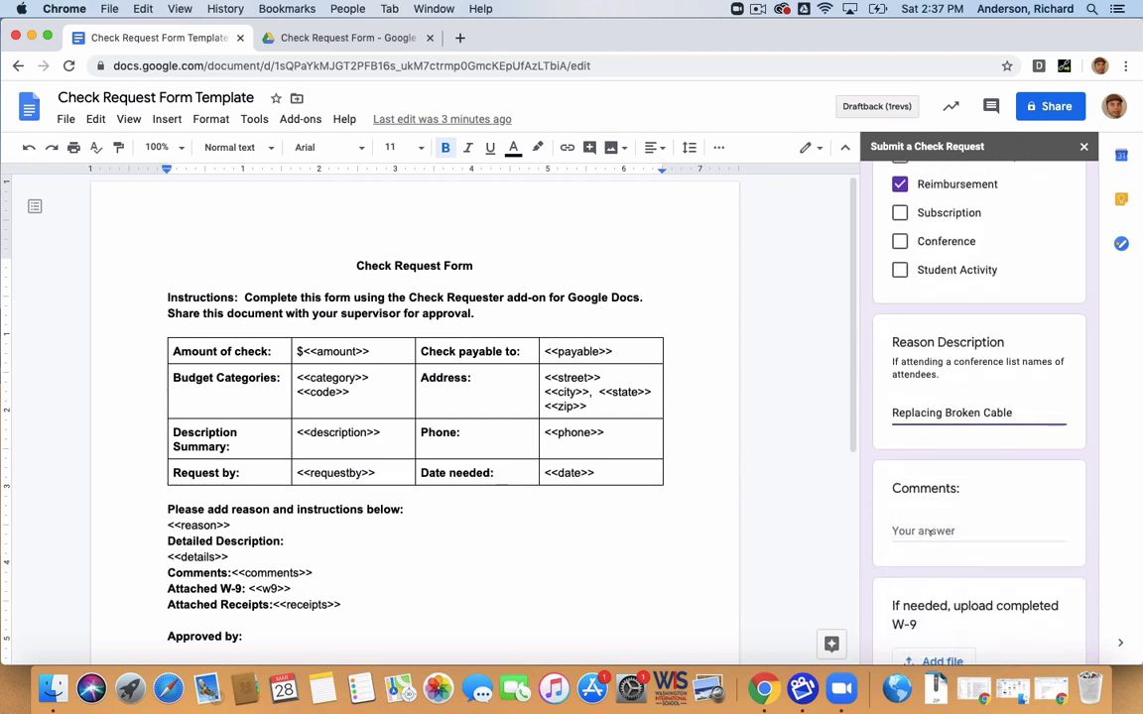
left_click(930, 531)
type("NA")
scroll(930, 531, "down", 3)
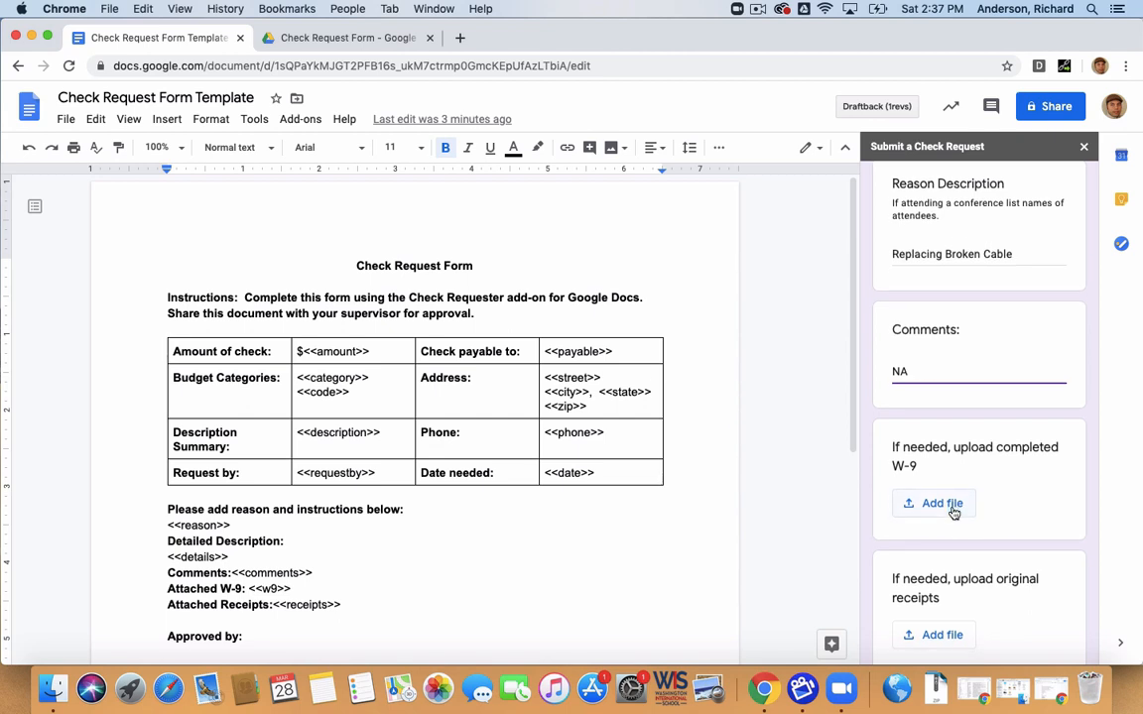
Step: Submit the completed check request form without uploading a W-9 or receipts
scroll(950, 514, "down", 2)
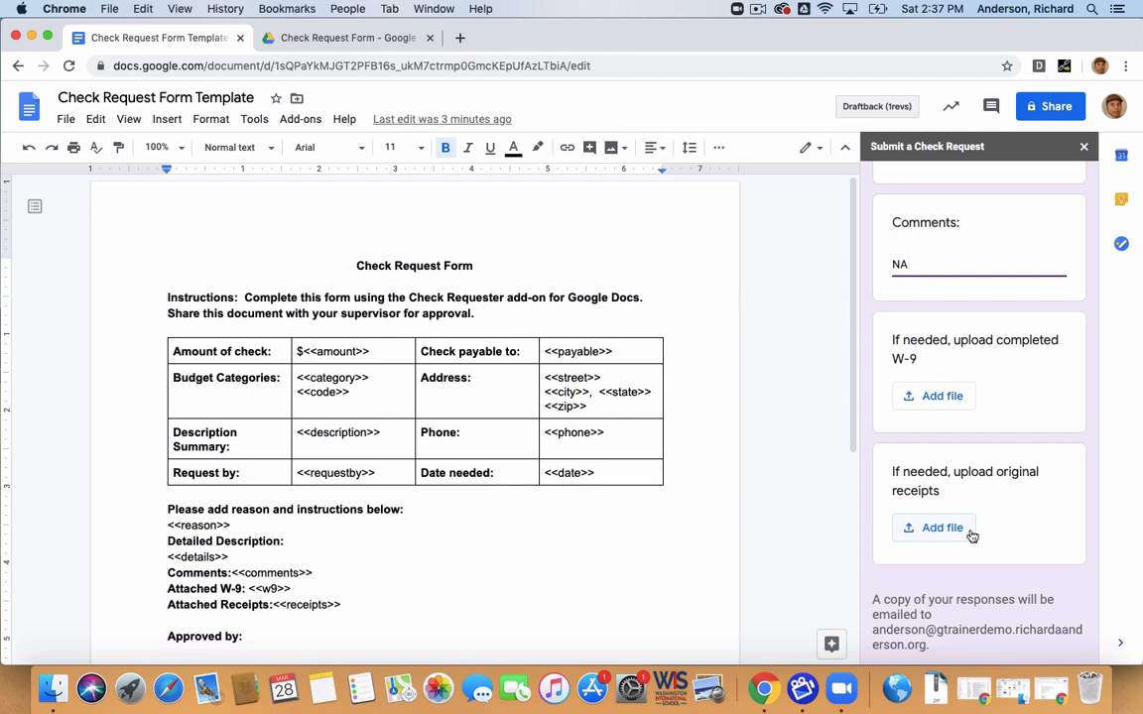
scroll(972, 536, "down", 2)
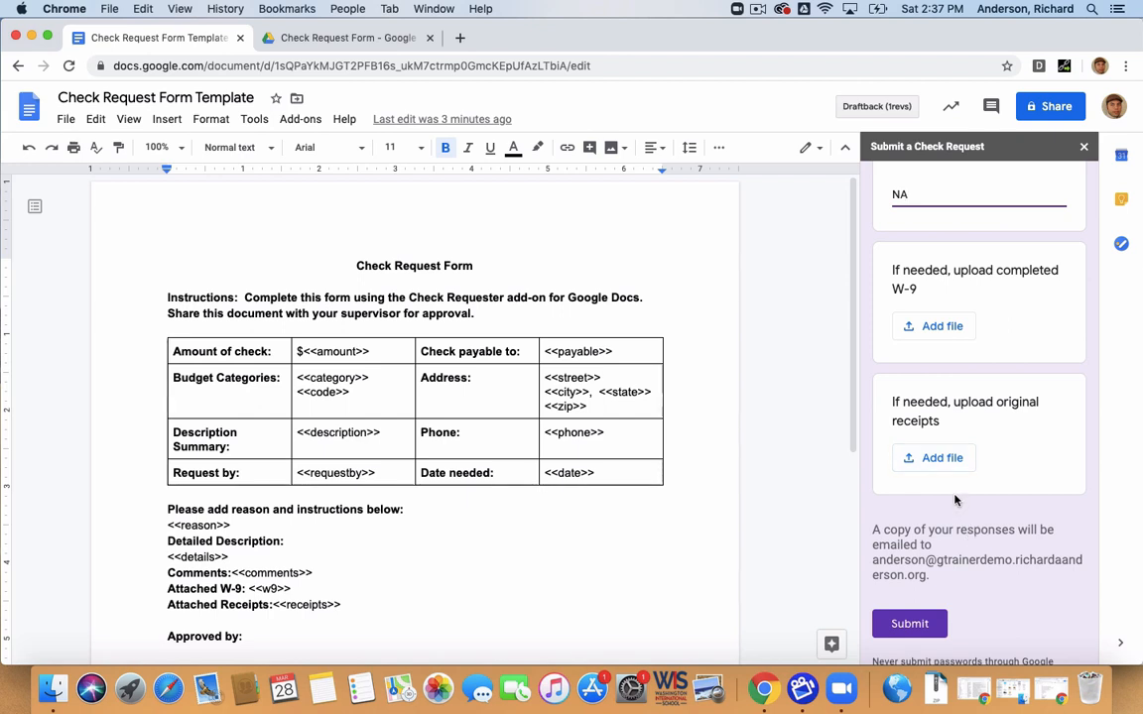
scroll(954, 500, "down", 3)
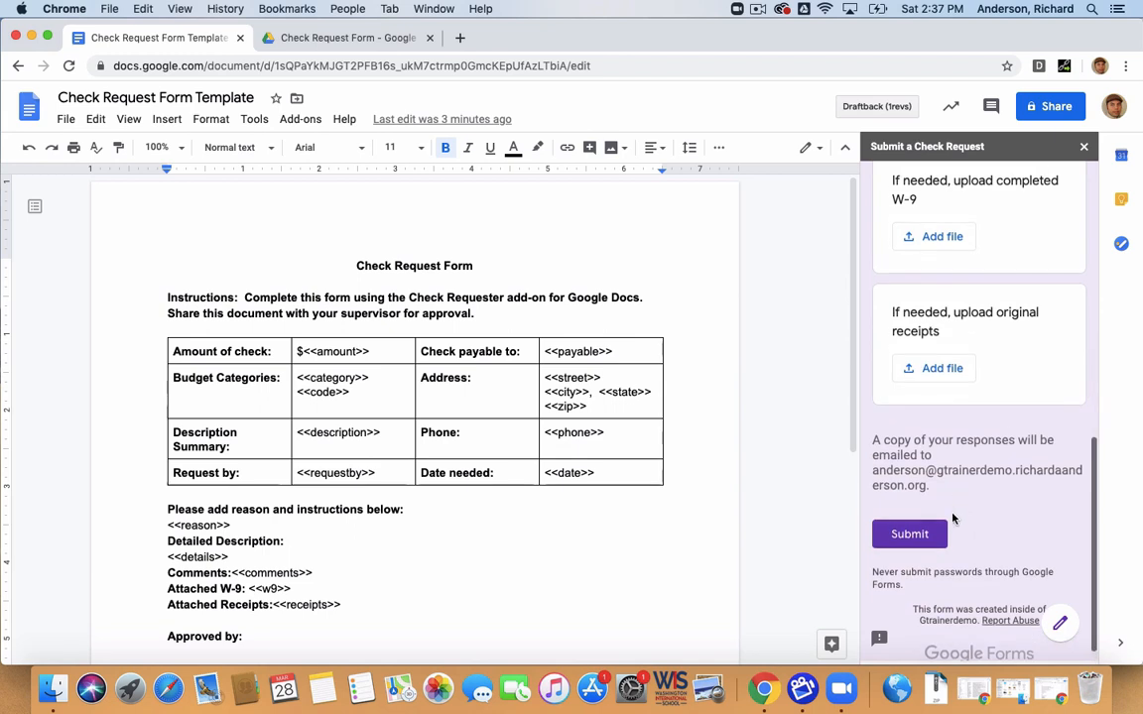
left_click(907, 533)
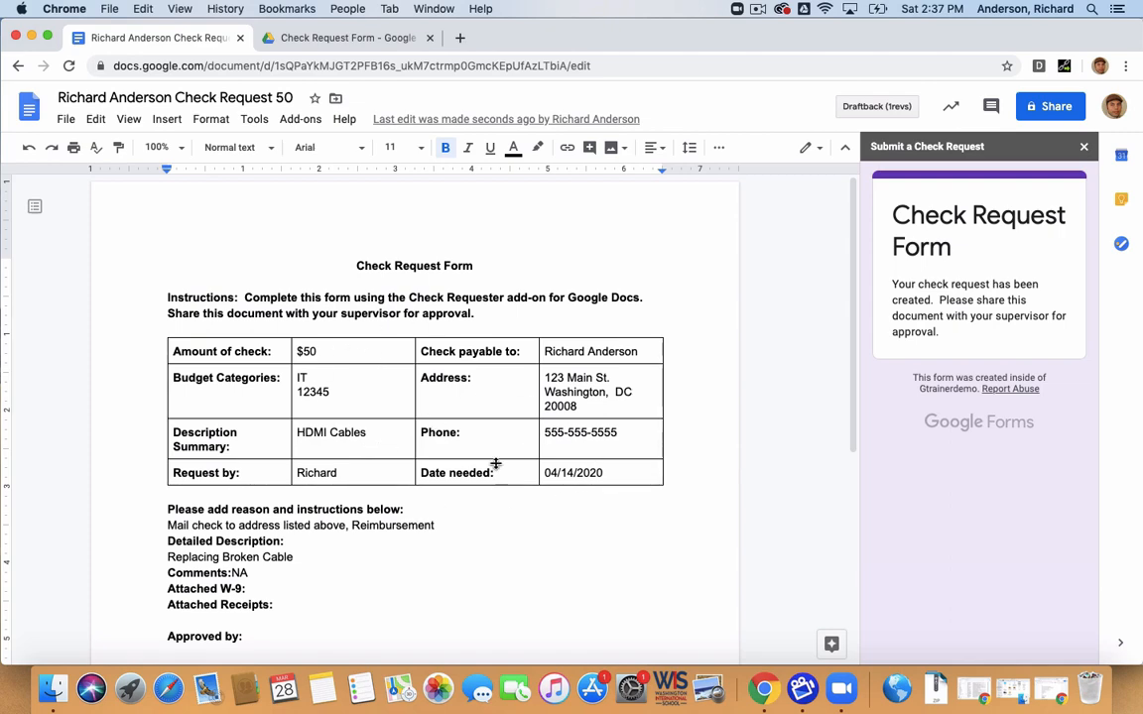
Step: Place the cursor after "Approved by:" in the filled-in document and close the check request form
scroll(402, 510, "down", 4)
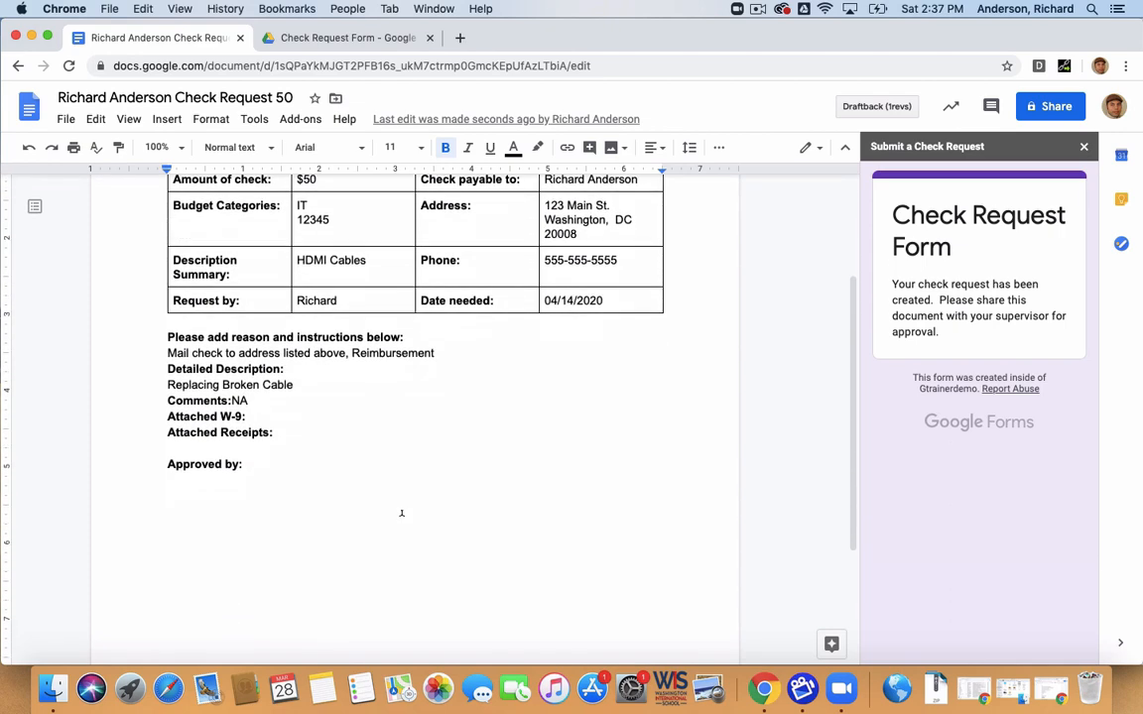
left_click(277, 430)
left_click(255, 465)
left_click(1083, 147)
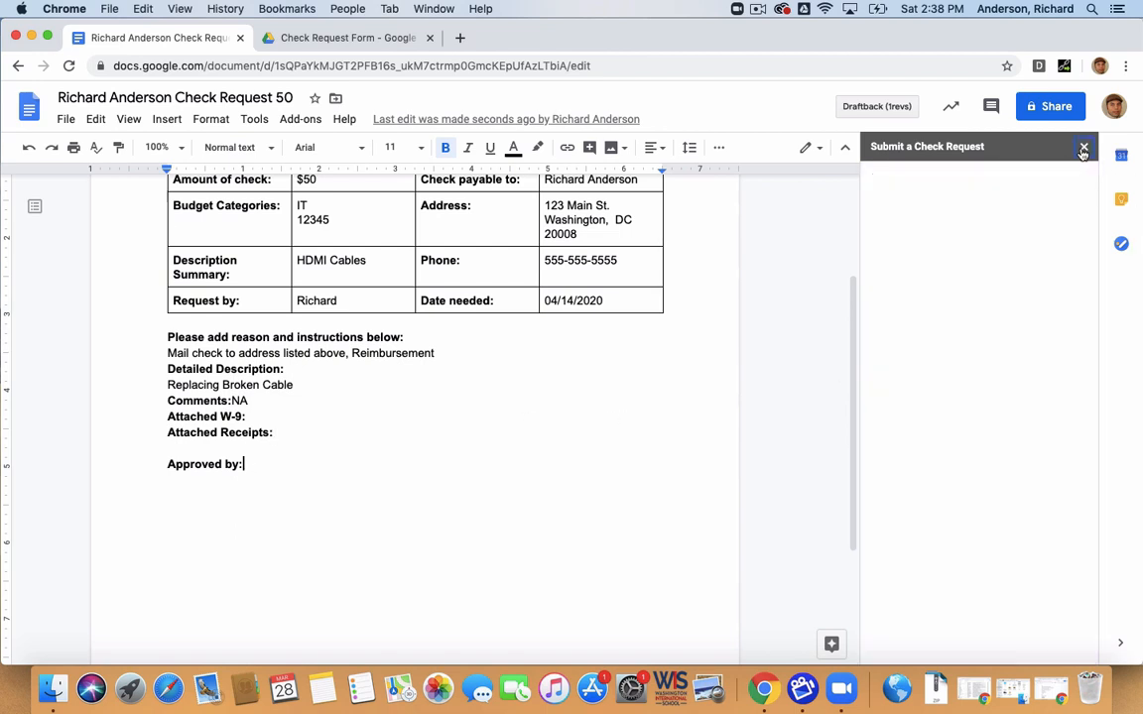
Step: Approve the check request with the Approve or Deny add-on
left_click(296, 118)
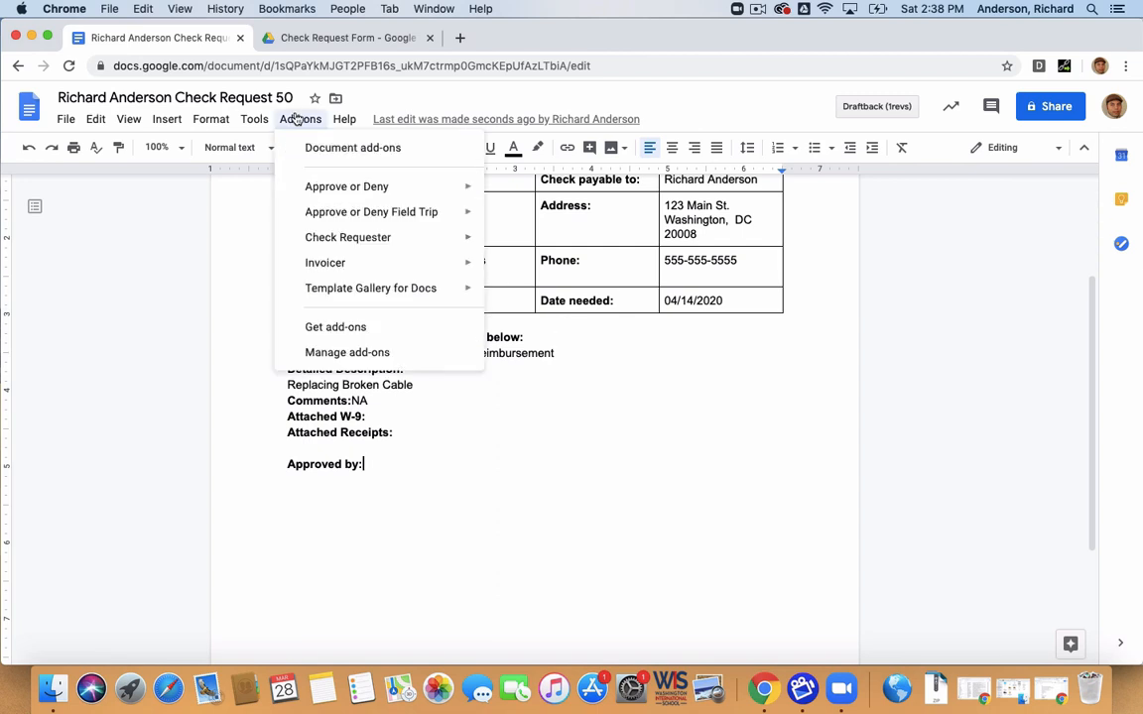
mouse_move(332, 191)
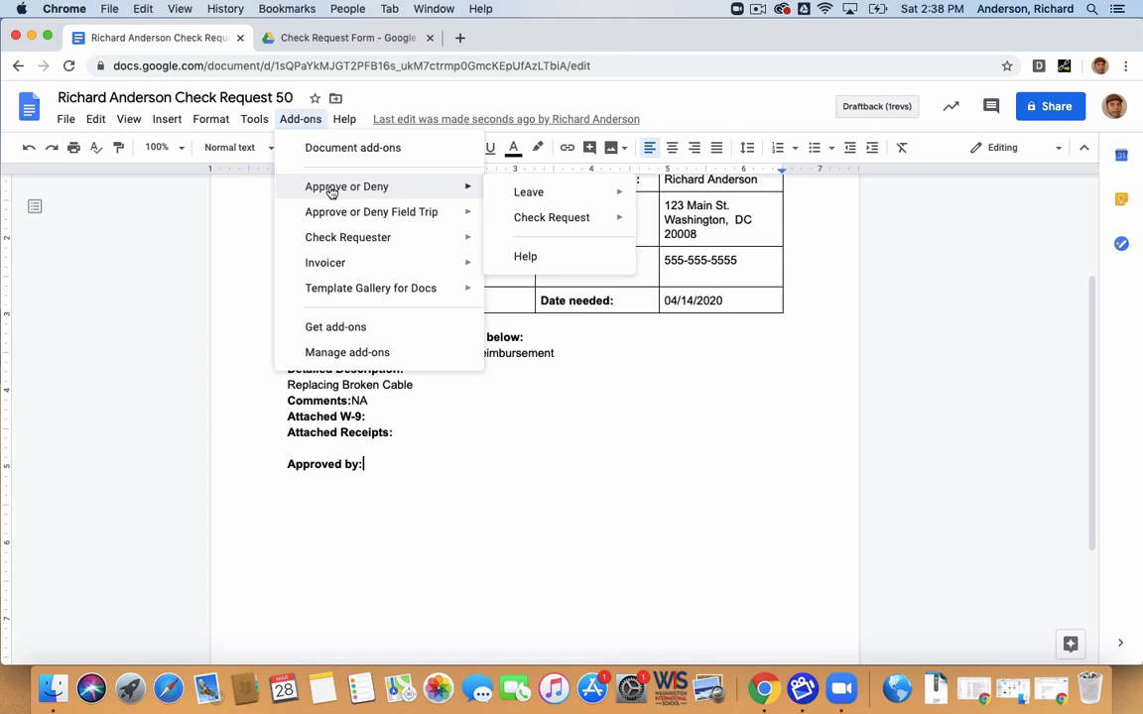
mouse_move(535, 220)
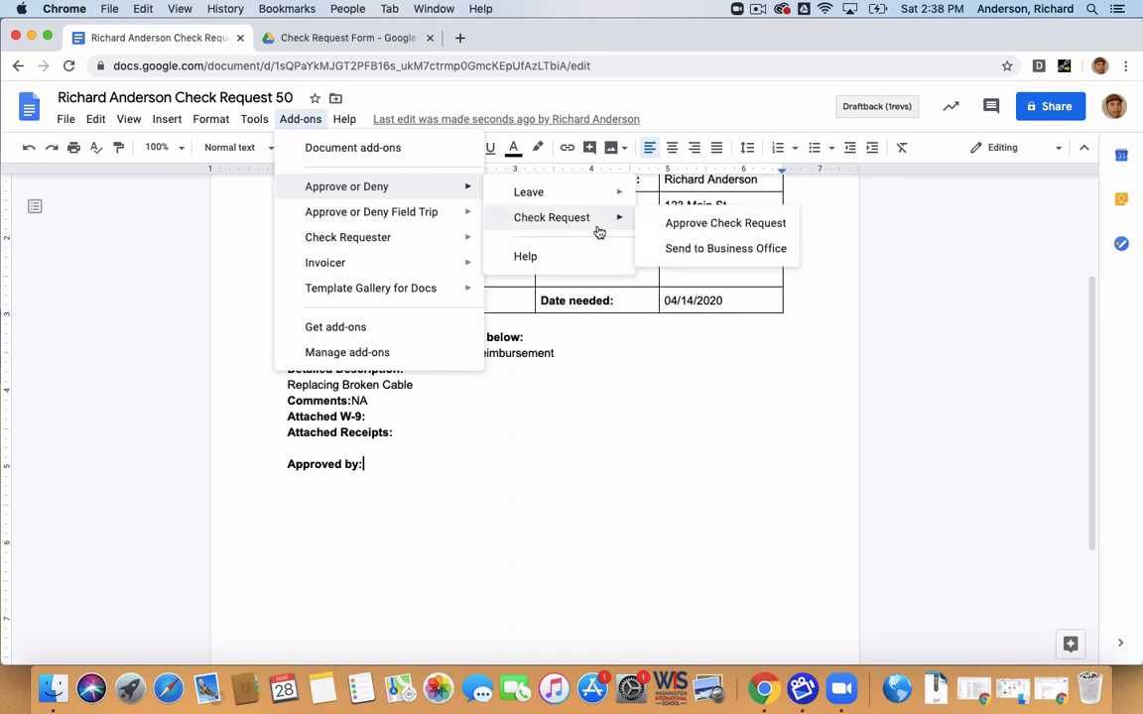
left_click(690, 228)
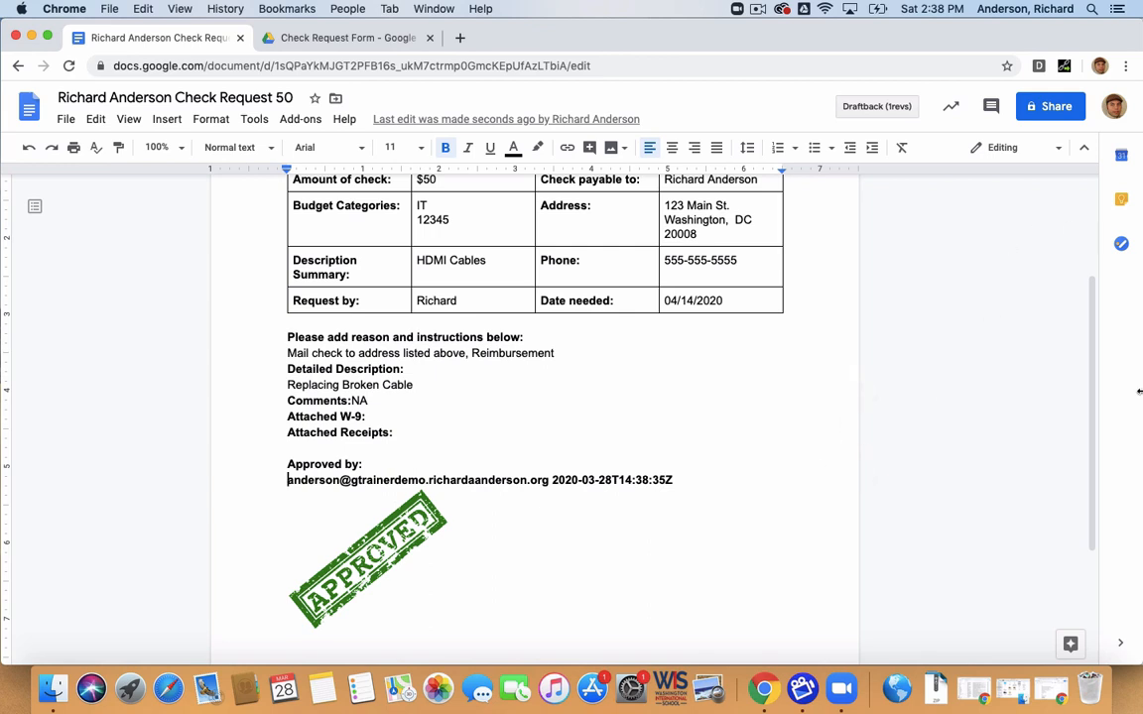
Step: Narrow the document window to reveal the Gmail inbox, and send the approved check request to the business office with the Approve or Deny add-on
left_click_drag(1140, 396, 652, 409)
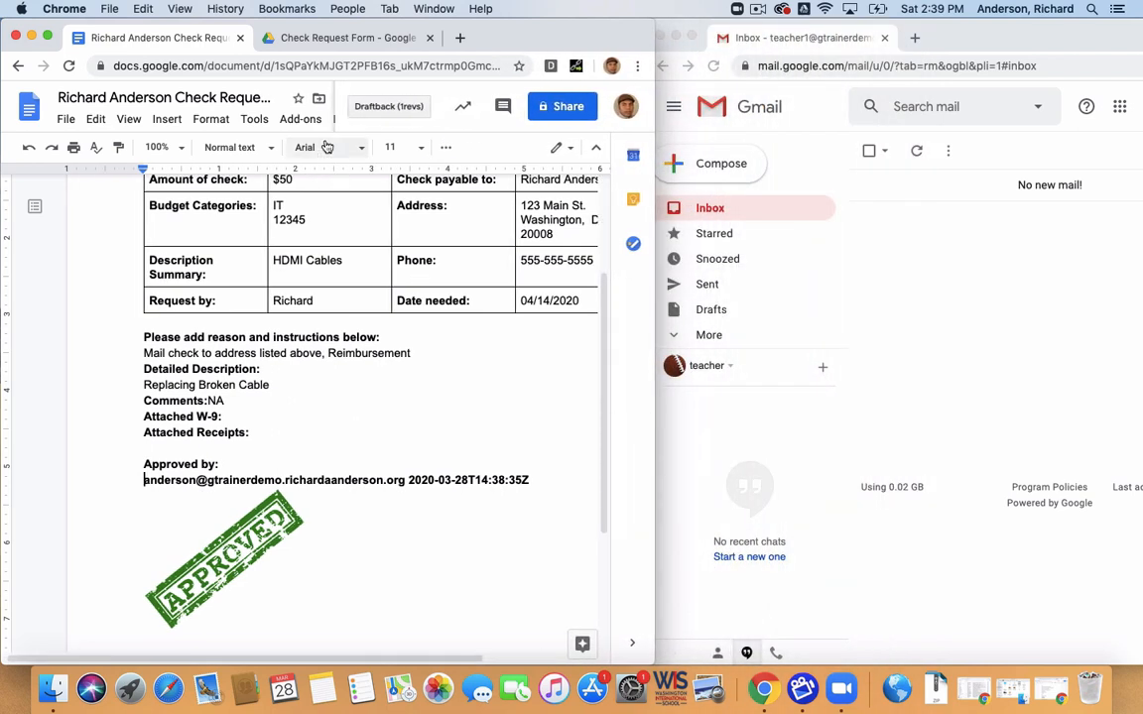
left_click(300, 120)
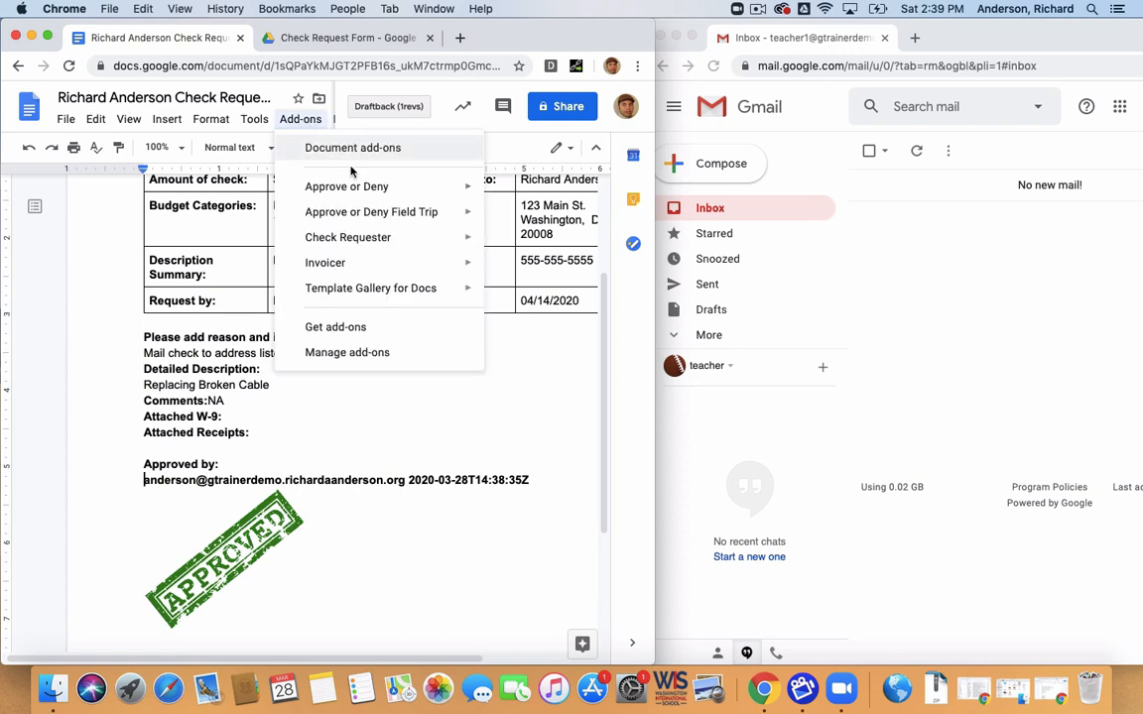
mouse_move(375, 186)
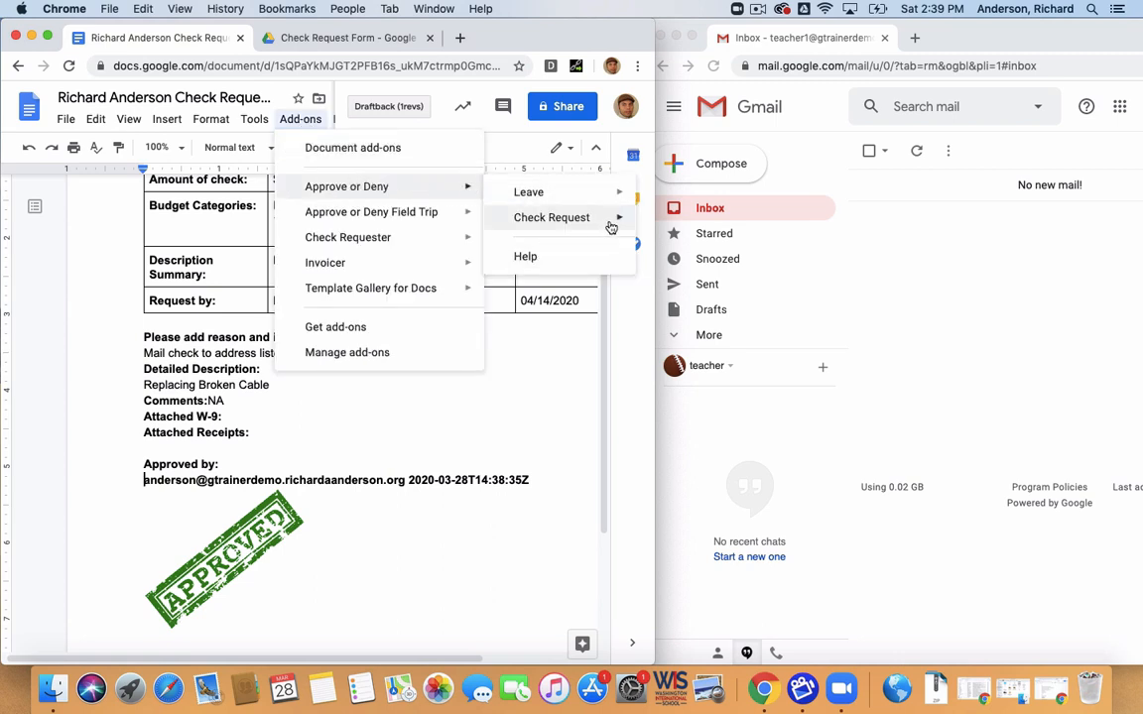
mouse_move(610, 222)
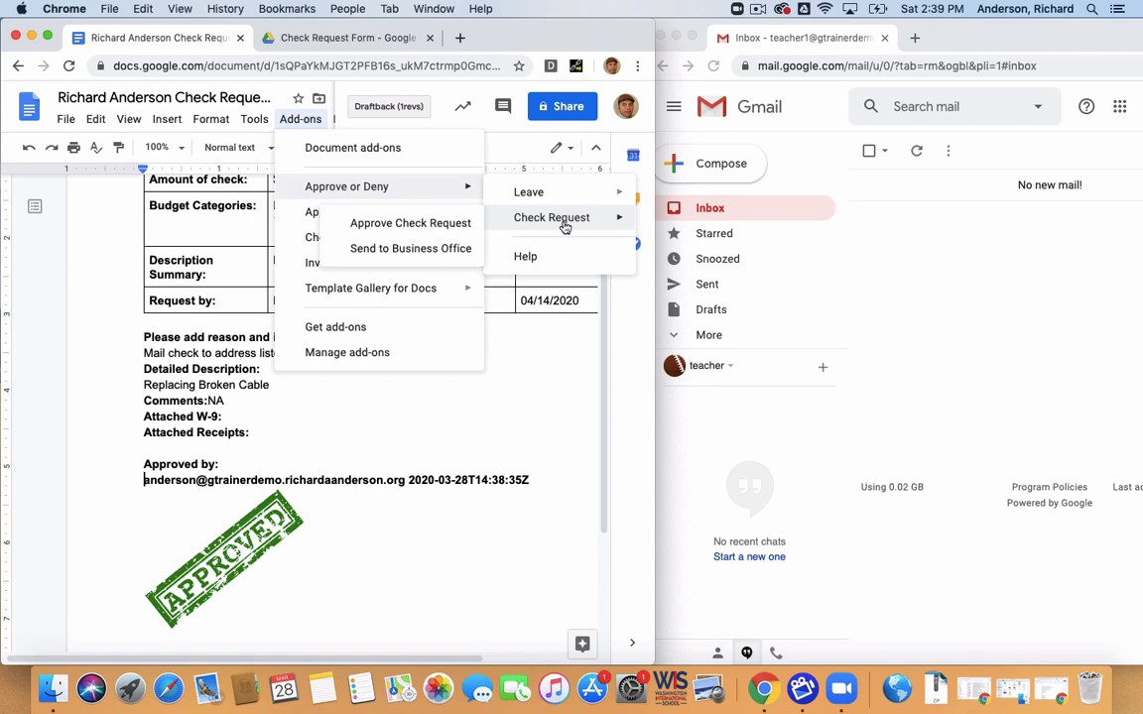
left_click(434, 253)
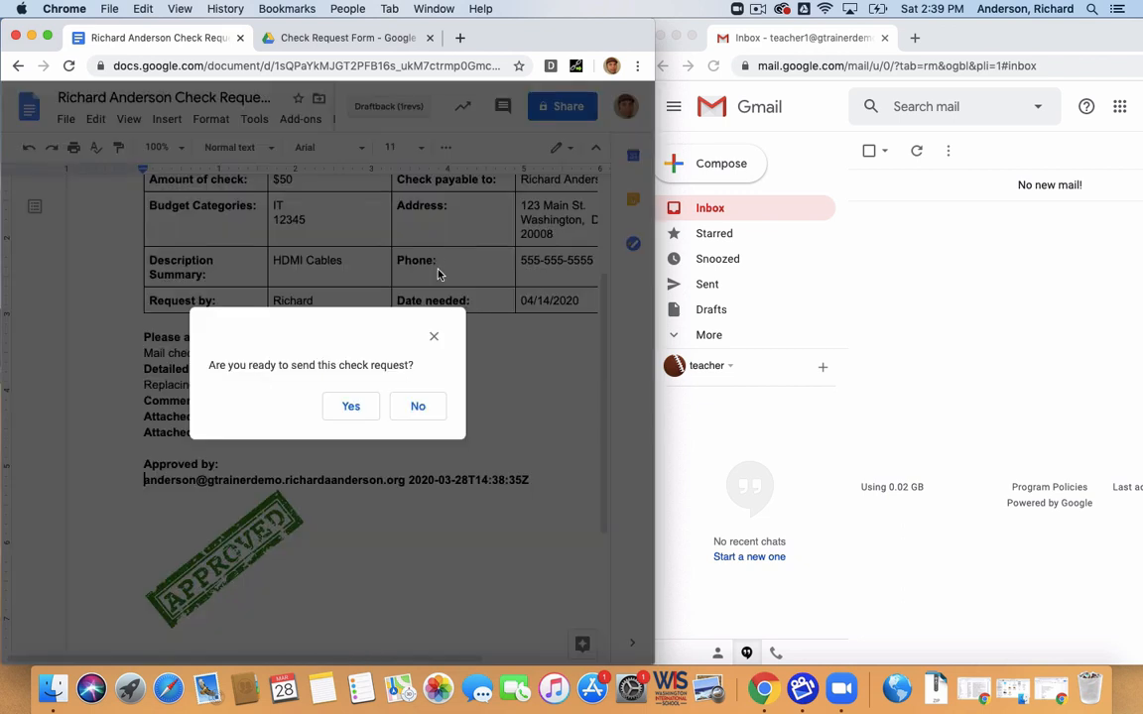
left_click(351, 405)
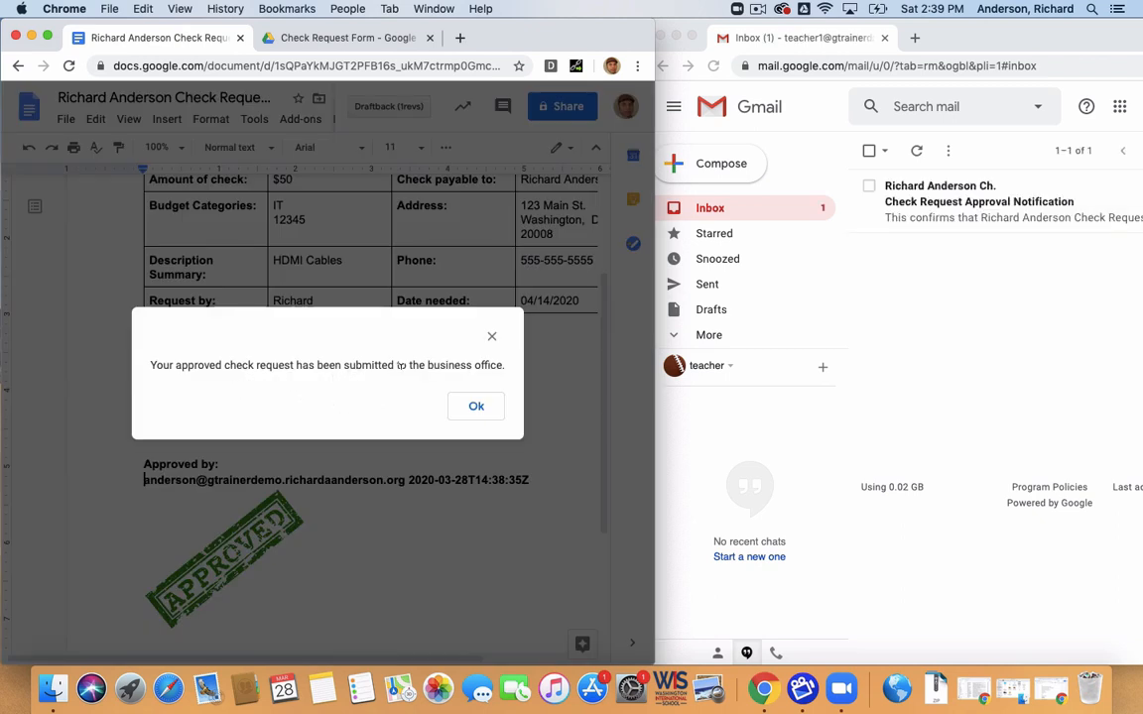
left_click(472, 407)
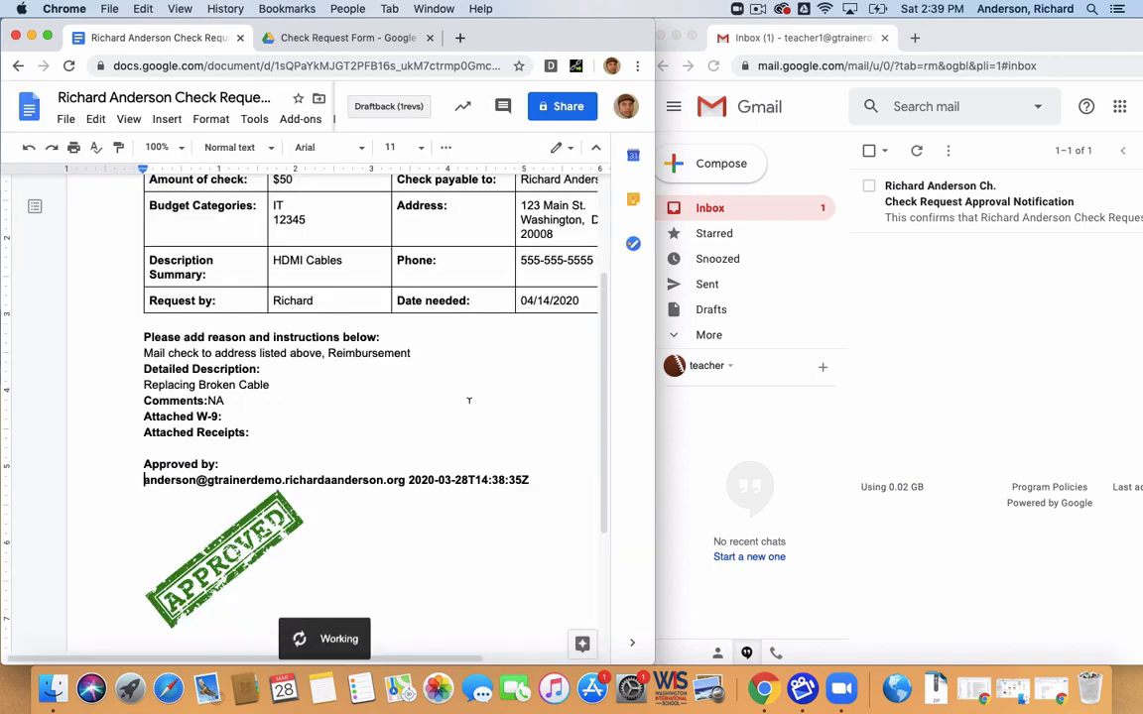
Step: Switch to Gmail, open the Check Request Approval Notification email and review its attached PDF of the approved request
left_click_drag(958, 40, 706, 46)
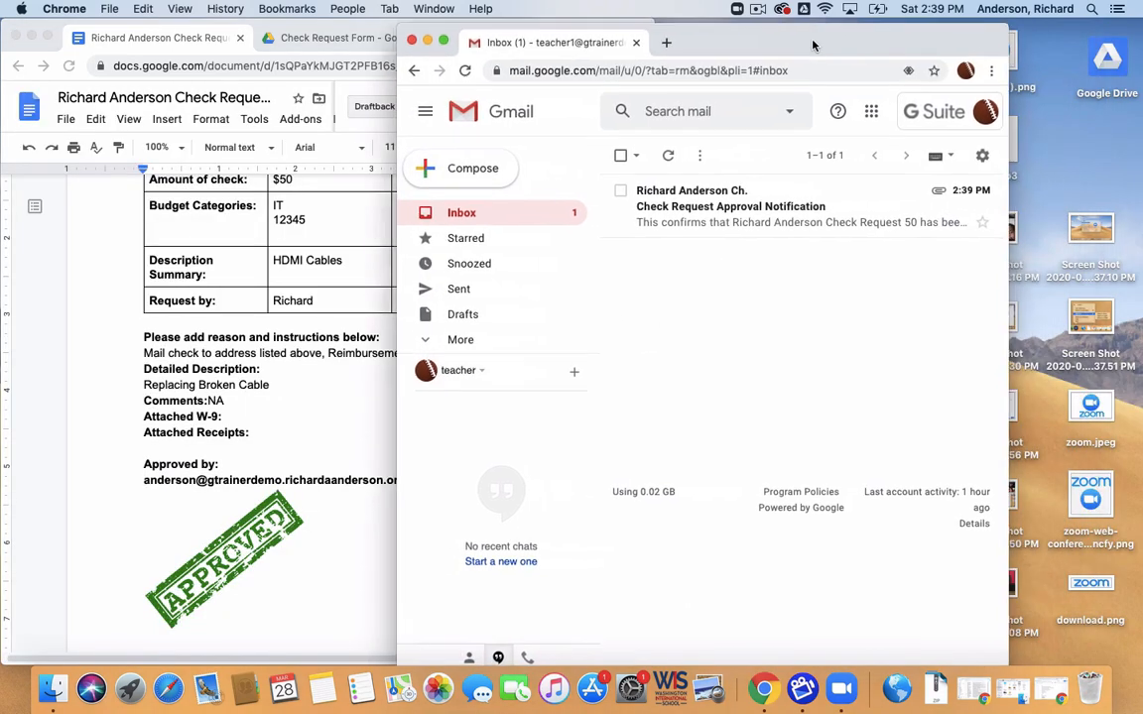
left_click(763, 213)
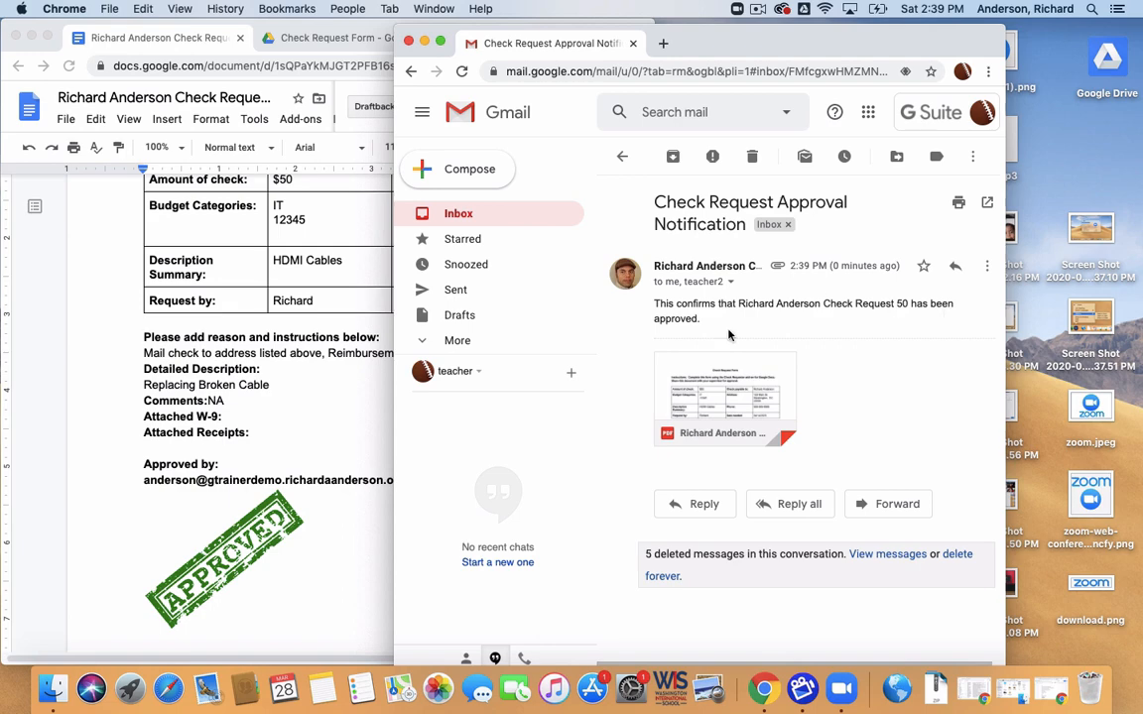
left_click(733, 389)
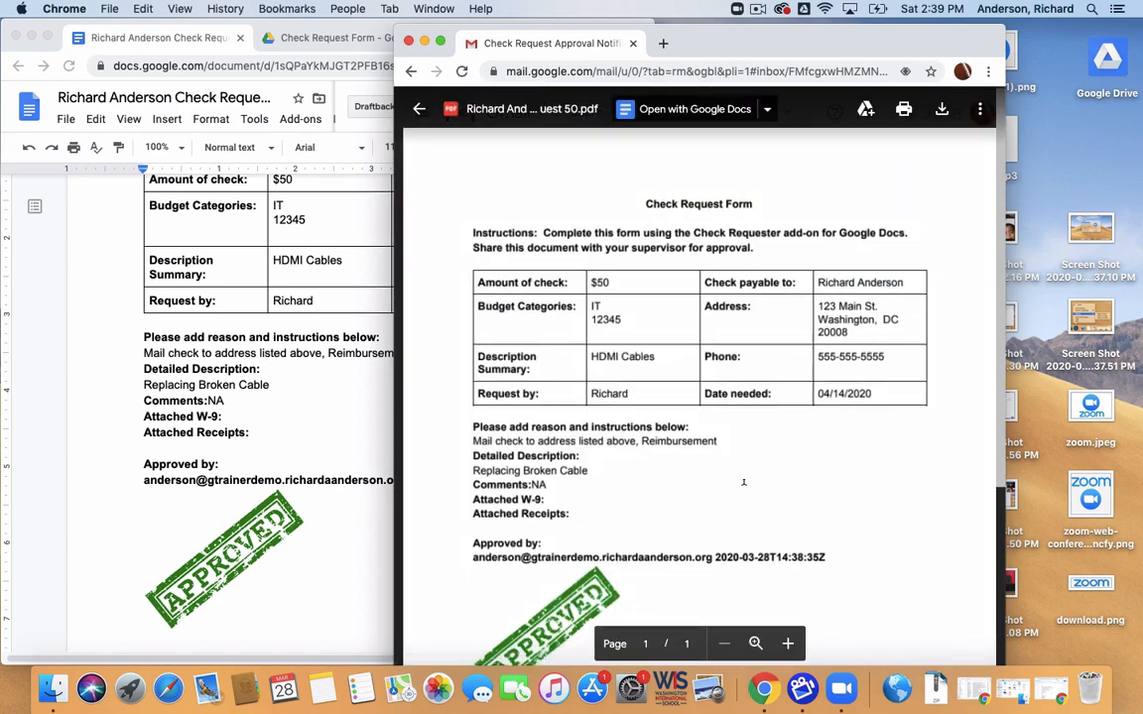
scroll(750, 474, "down", 3)
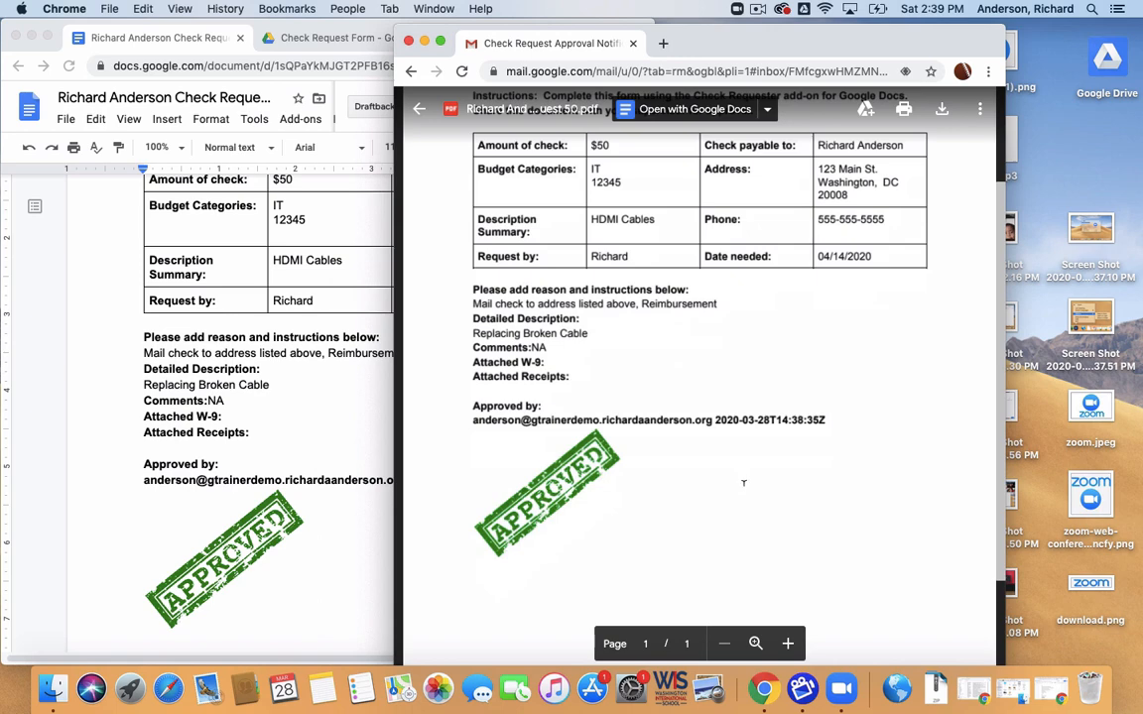
scroll(743, 481, "up", 3)
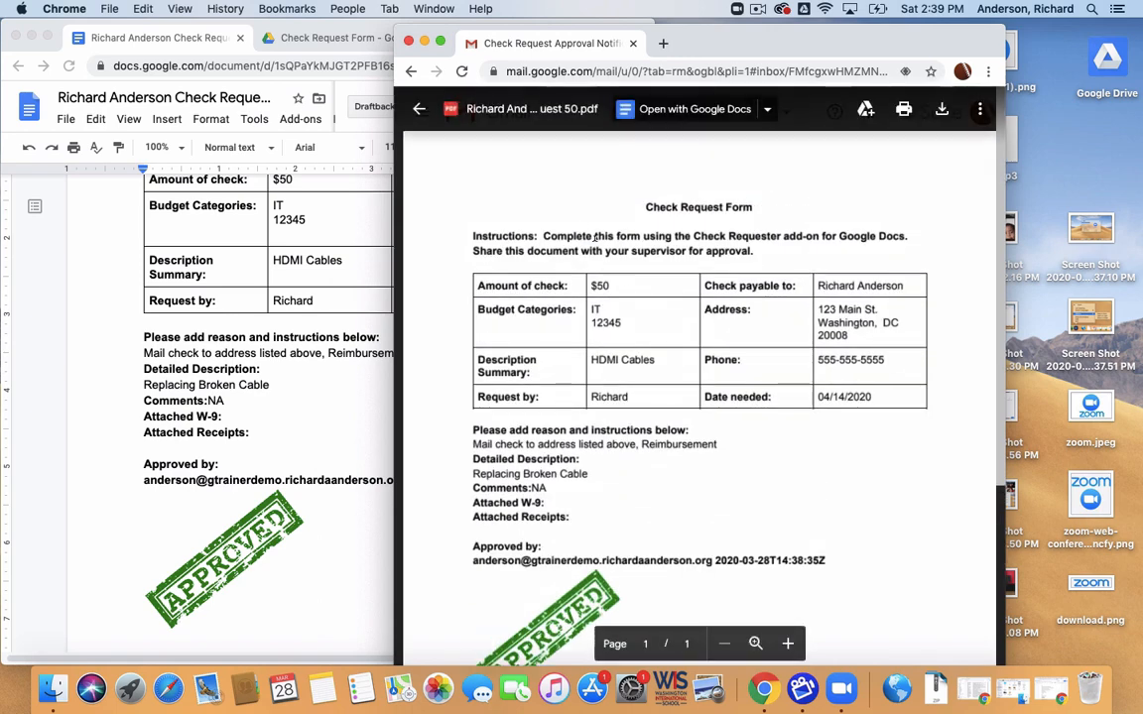
left_click(421, 111)
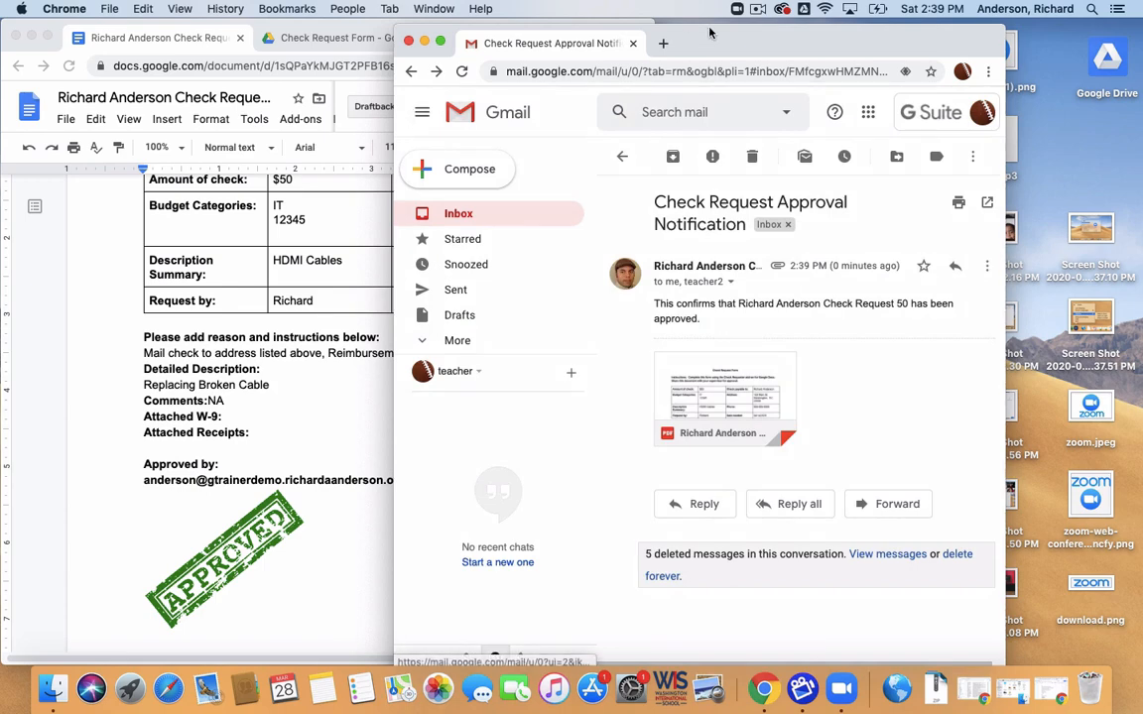
left_click_drag(721, 43, 954, 38)
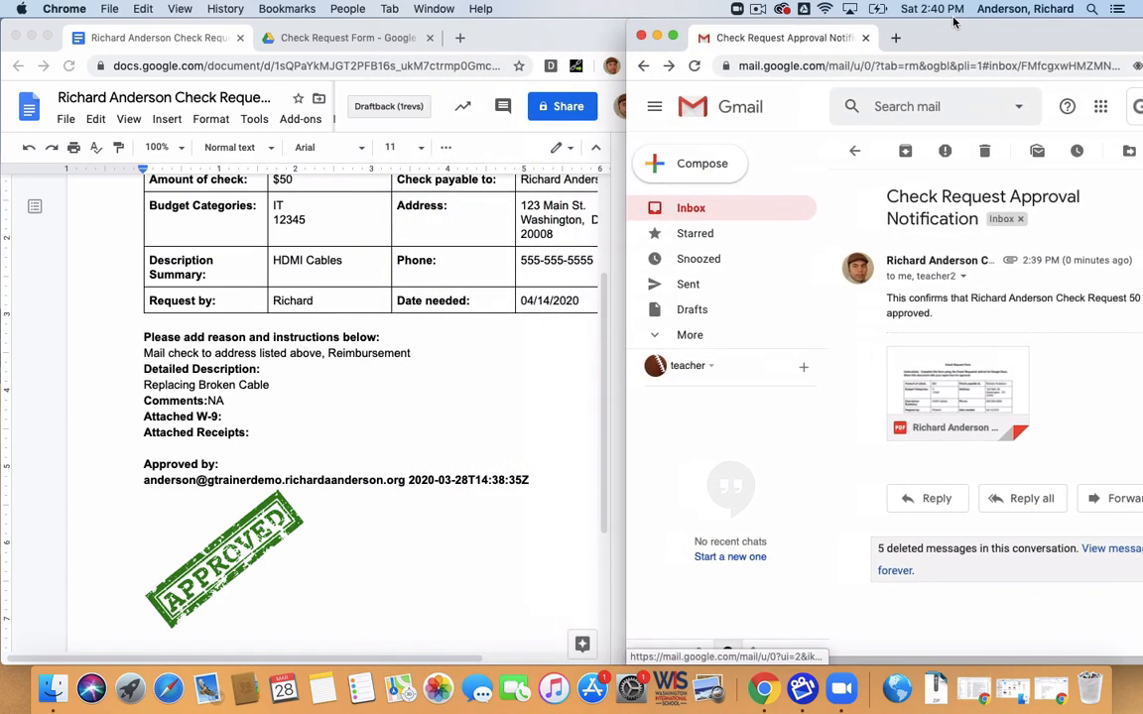
Step: Switch to Google Drive and look through the PDF Check Requests and Submitted Check Requests folders in the Check Request Form folder
left_click(384, 38)
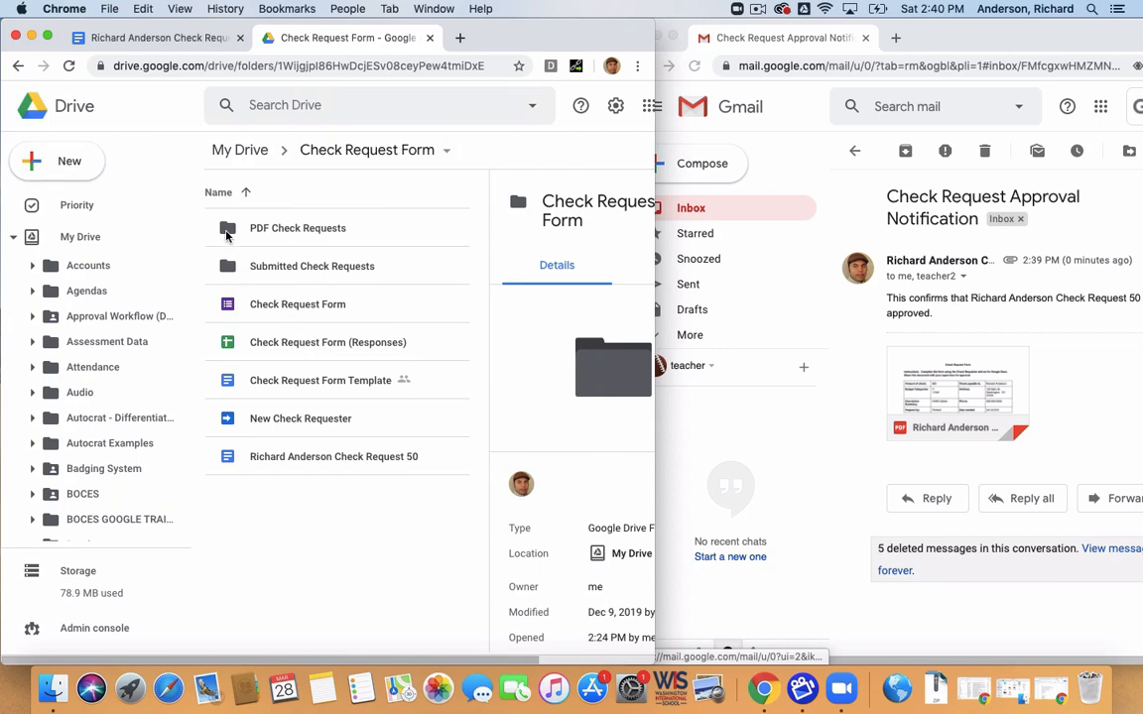
double_click(227, 235)
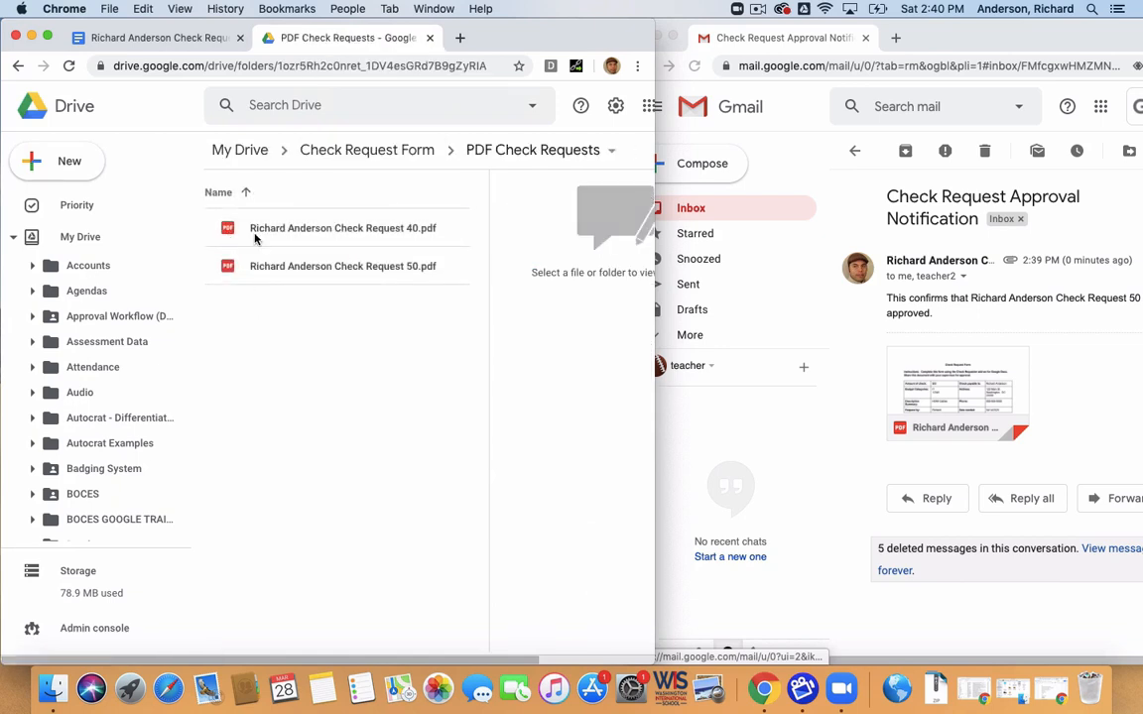
left_click(350, 154)
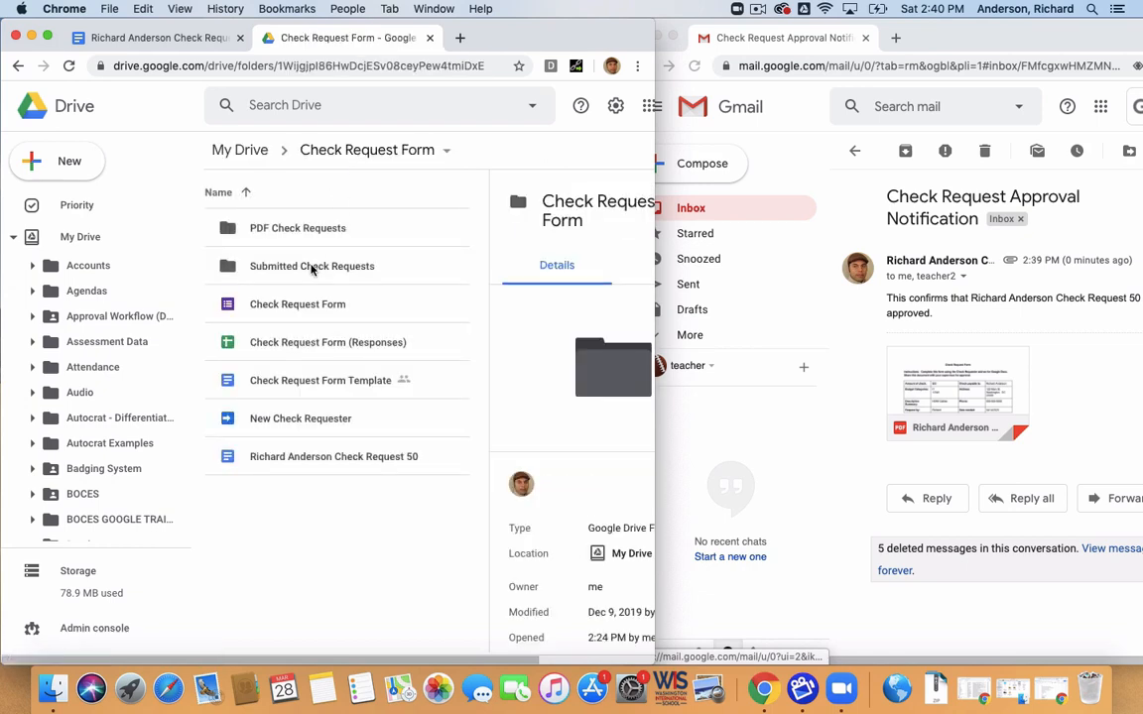
left_click(312, 268)
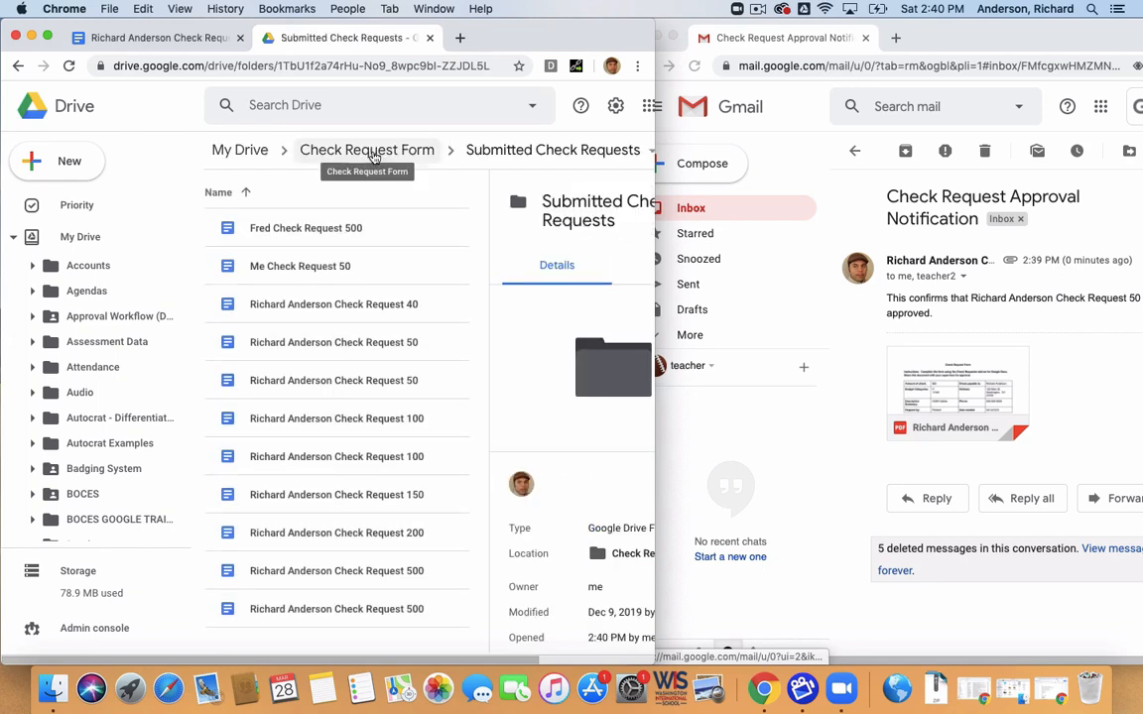
left_click(369, 156)
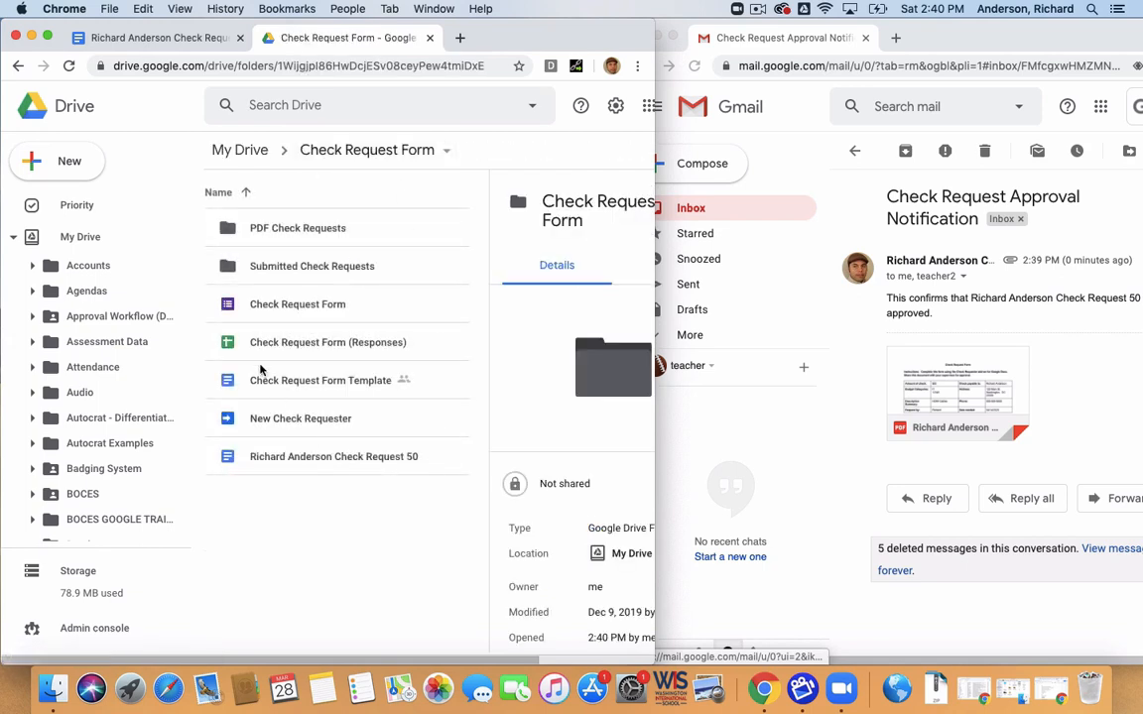
Step: Select the New Check Requester script to view its details, and narrow the Drive window beside the Gmail window
left_click(328, 427)
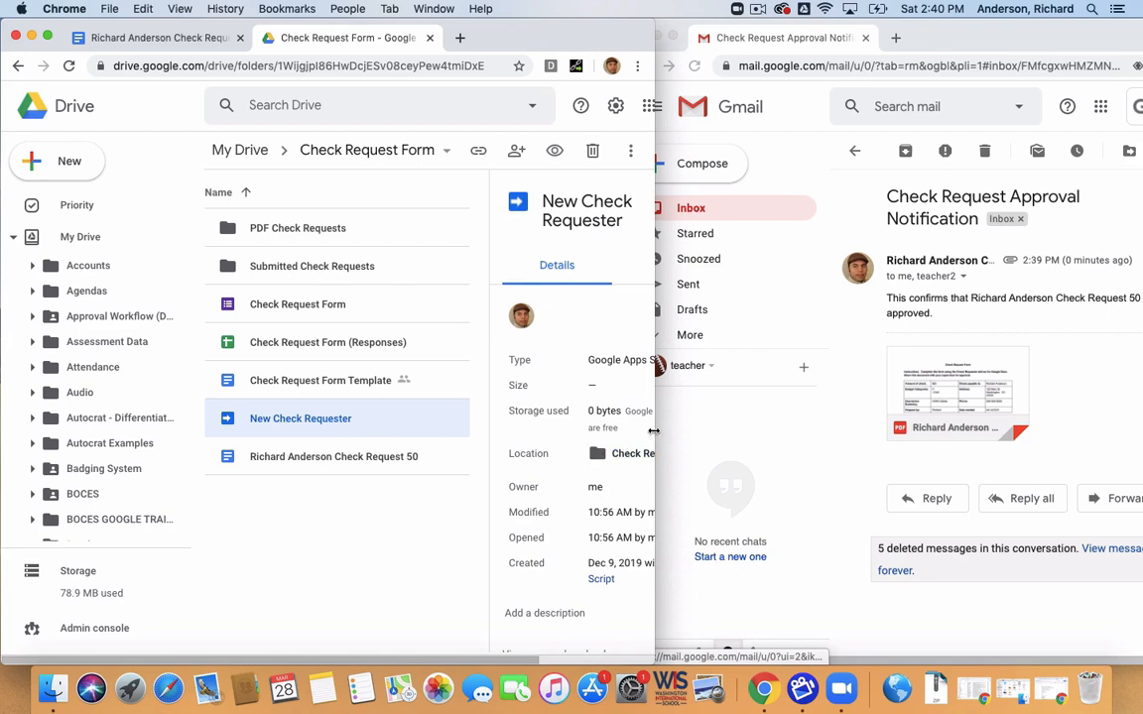
left_click_drag(653, 430, 626, 426)
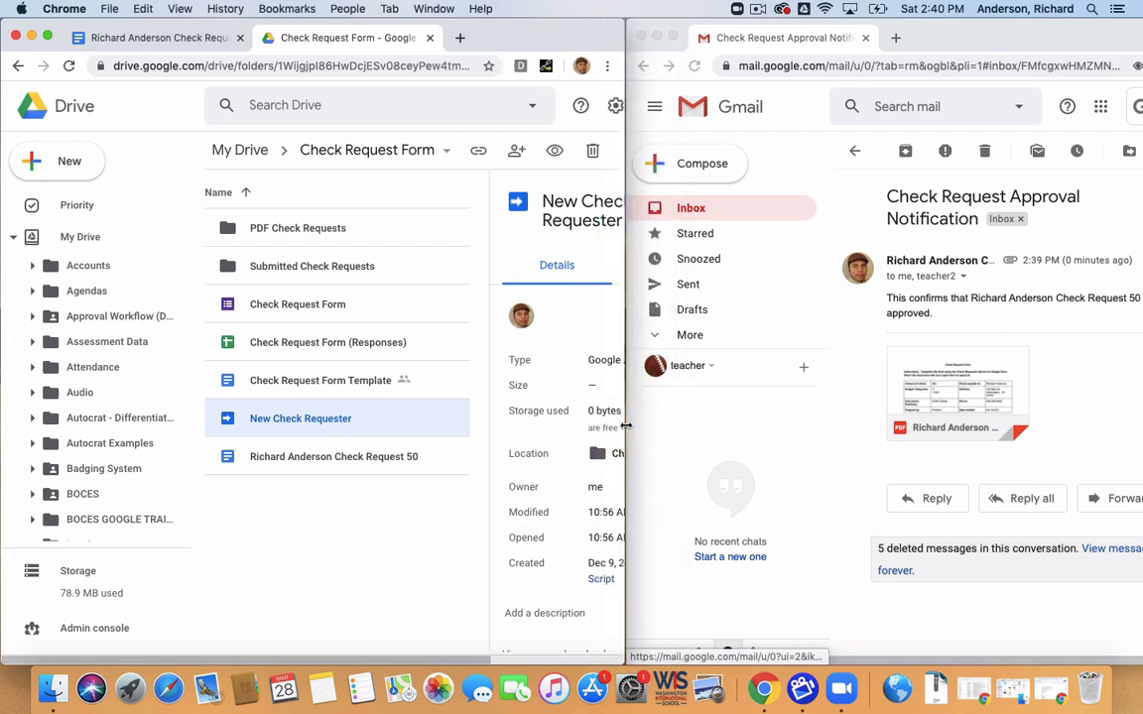